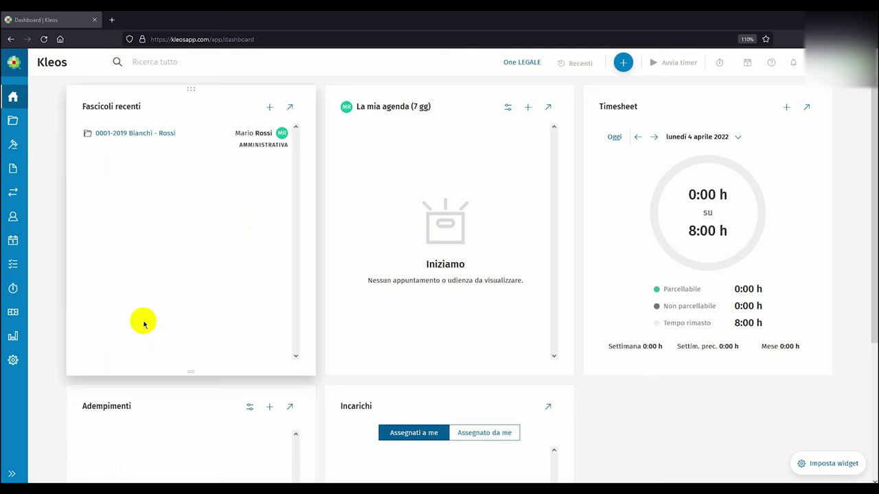
# Open the Studio > Generali settings showing the firm name, EUR currency and Connect contacts.
pyautogui.click(16, 361)
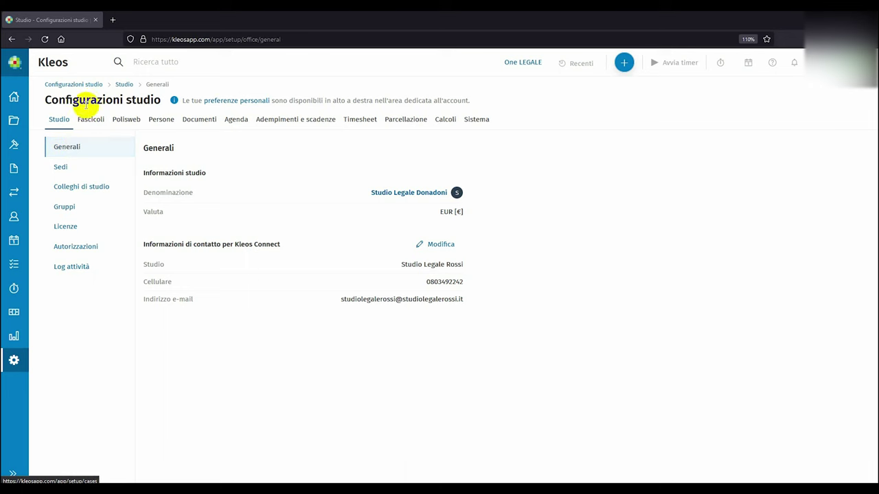
pyautogui.moveTo(87, 100); pyautogui.dragTo(153, 100)
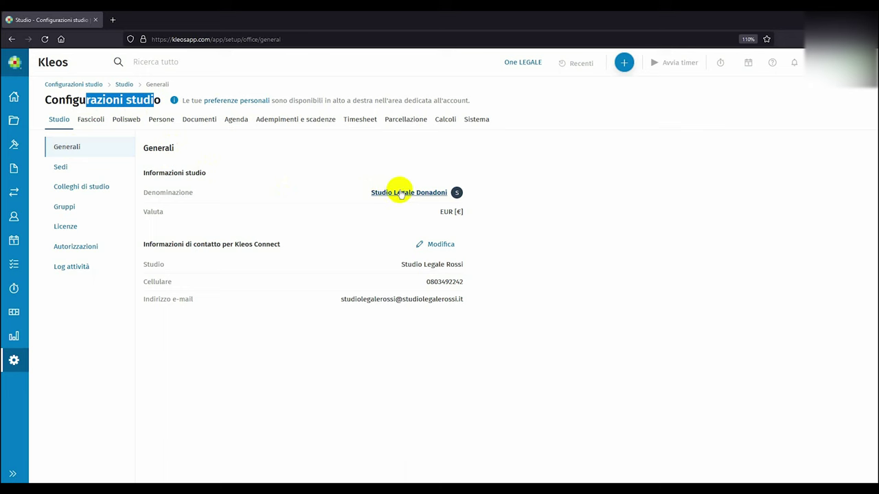
pyautogui.click(401, 193)
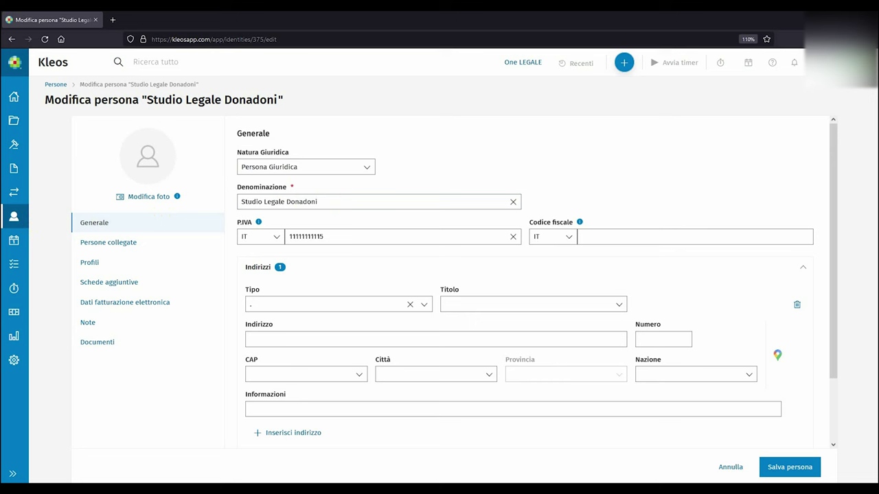
pyautogui.moveTo(355, 202); pyautogui.dragTo(217, 201)
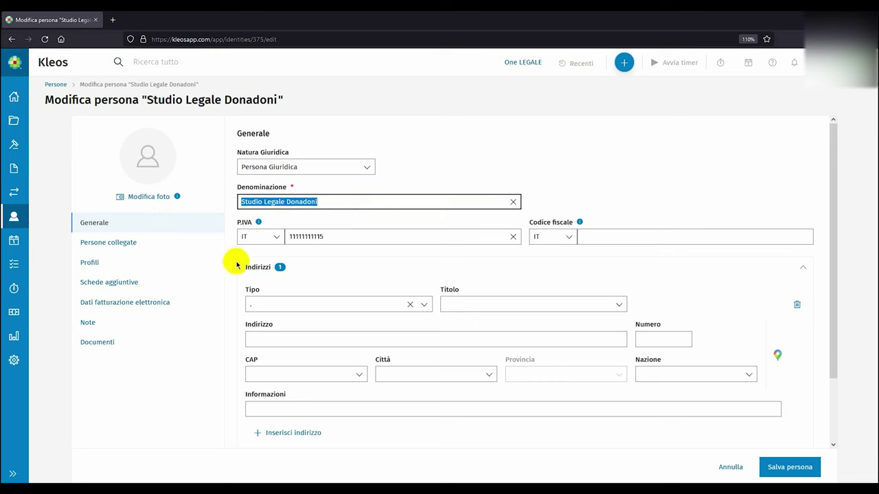
pyautogui.click(275, 337)
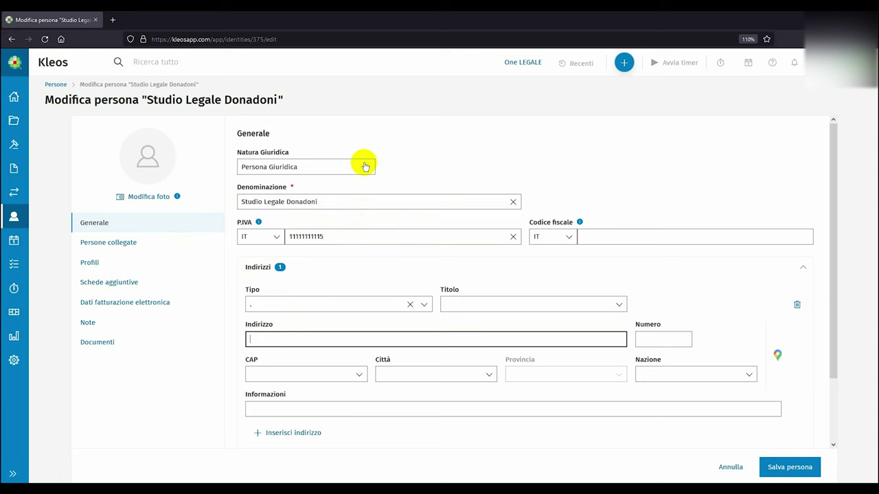
pyautogui.moveTo(378, 233); pyautogui.dragTo(282, 236)
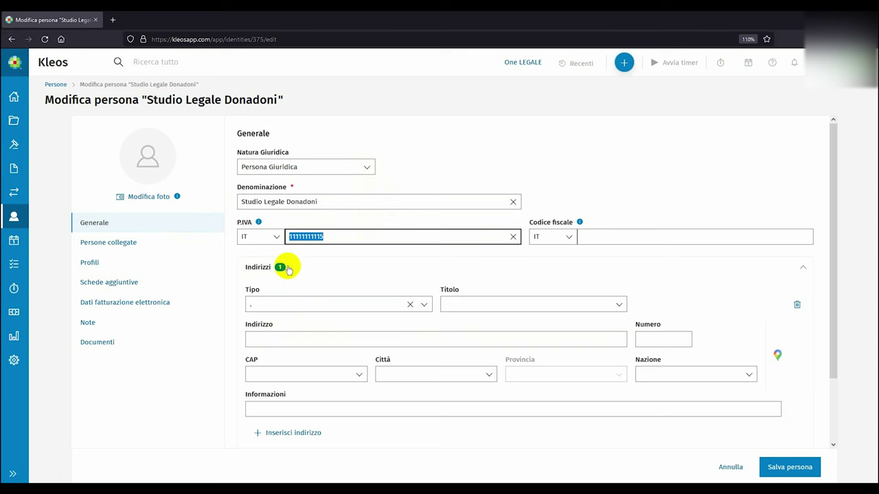
pyautogui.click(308, 270)
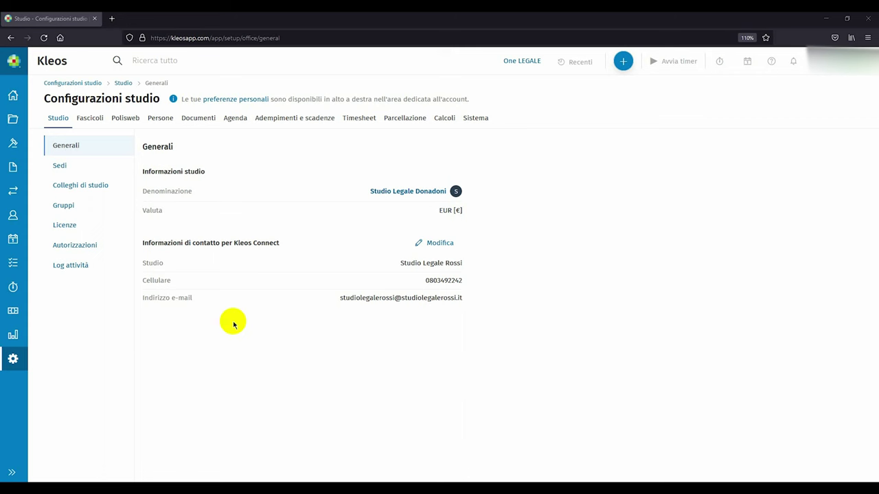
# Replace the Amministratore Kleos colleague's placeholder Nome and Cognome with the lawyer's real first name and surname.
pyautogui.click(106, 187)
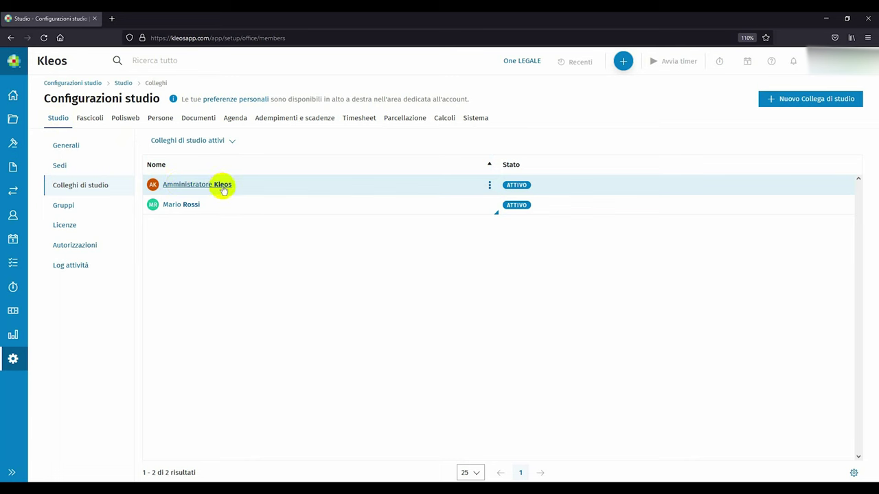
pyautogui.click(218, 187)
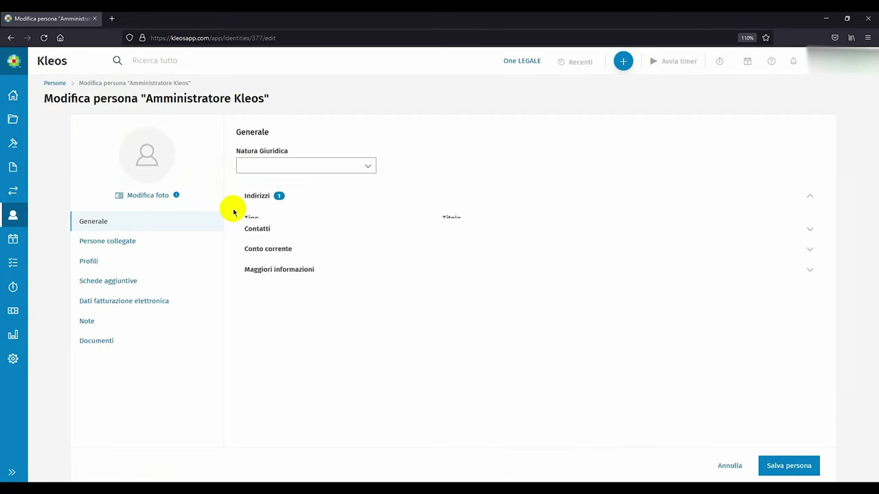
pyautogui.click(288, 234)
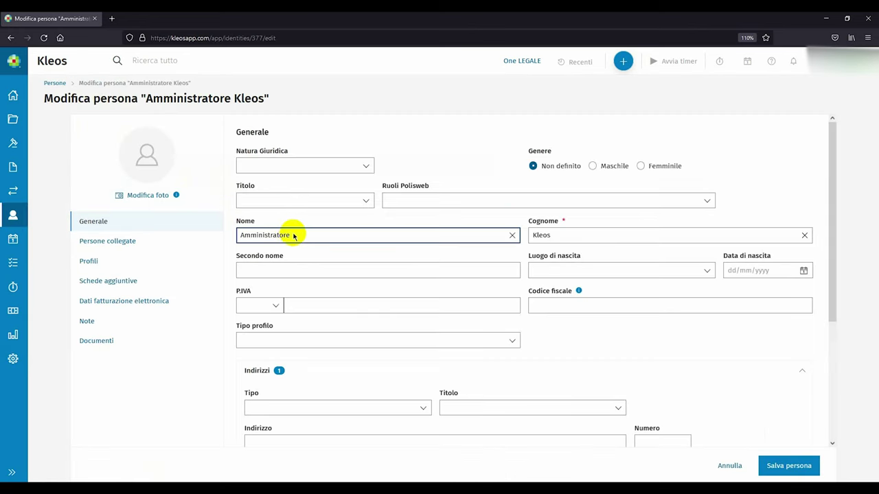
pyautogui.moveTo(288, 234); pyautogui.dragTo(237, 235)
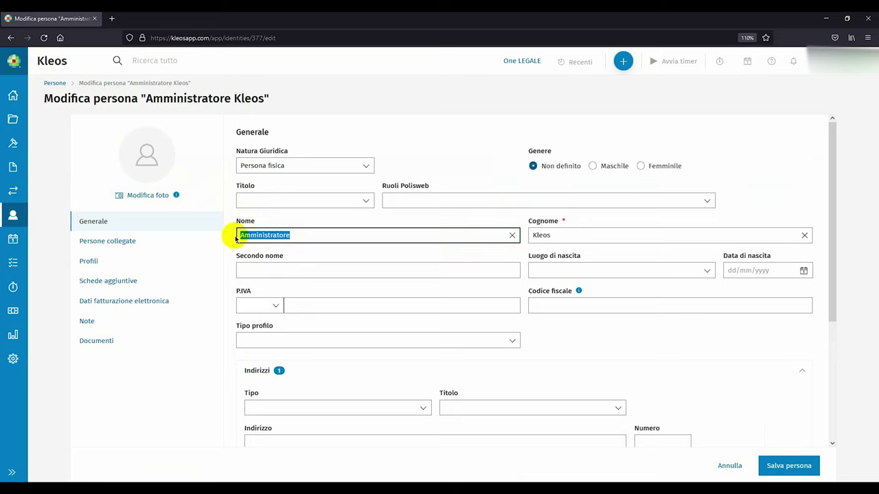
pyautogui.press('Tab')
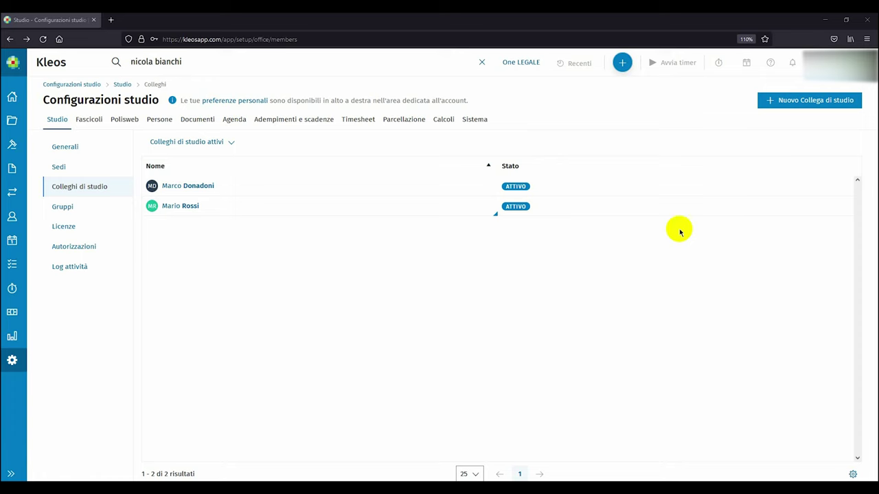
# Add a second firm colleague with the Avvocato singolo profile and Crea credenziali switched off.
pyautogui.click(783, 101)
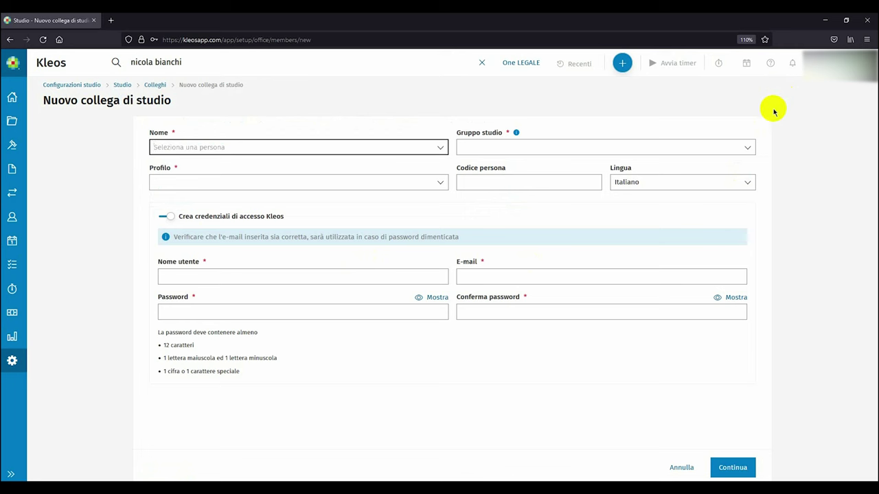
pyautogui.click(319, 280)
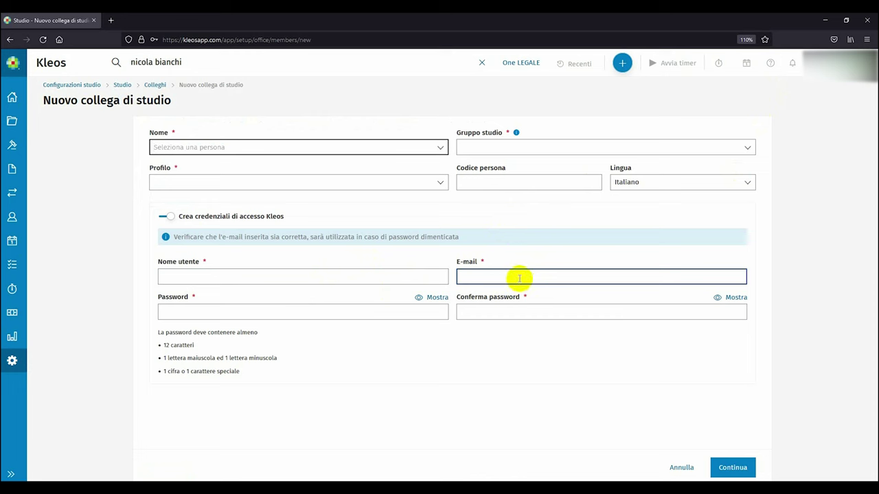
pyautogui.click(501, 310)
pyautogui.click(476, 310)
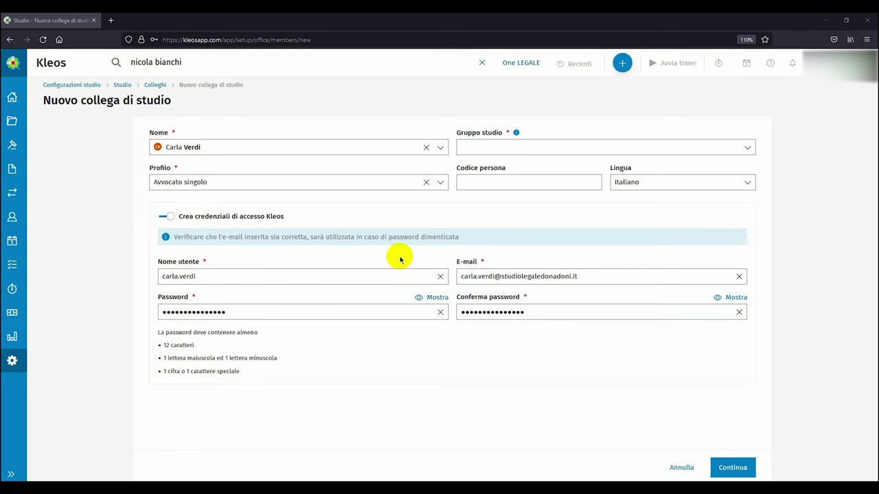
pyautogui.click(231, 217)
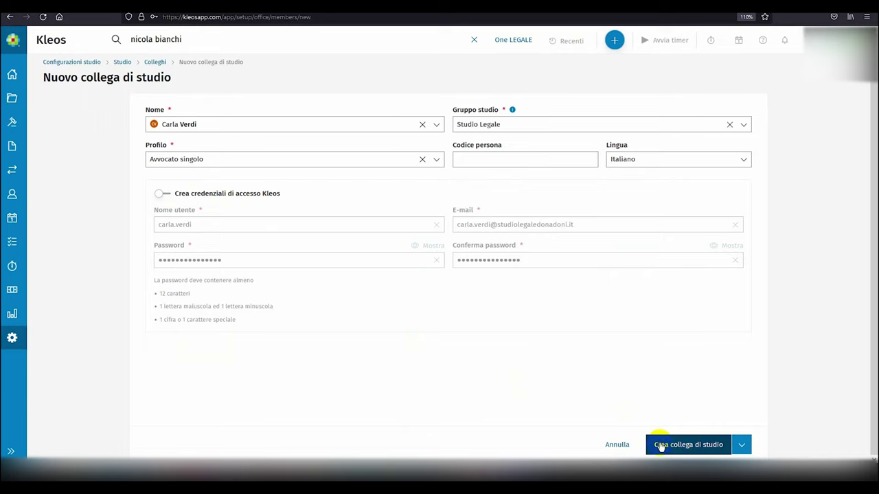
pyautogui.click(659, 445)
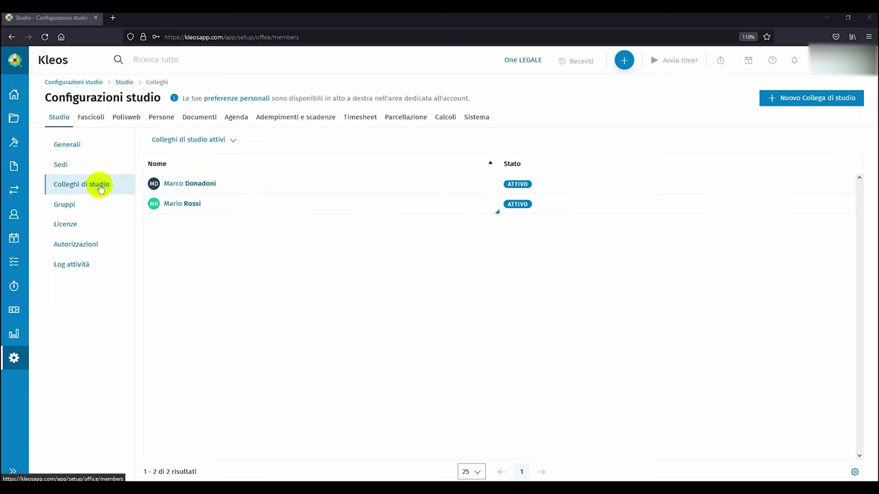
# Edit the first colleague's licence assignments under Licenze, unticking the Parcellazione module.
pyautogui.click(73, 225)
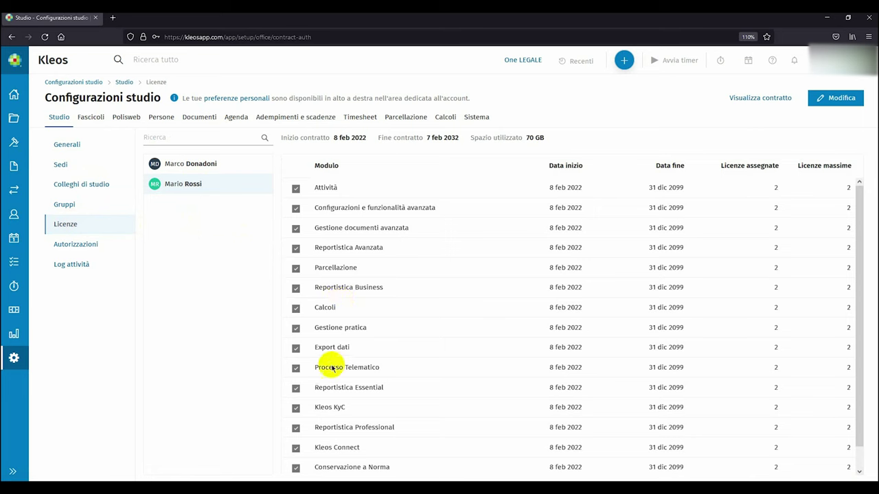
pyautogui.click(172, 168)
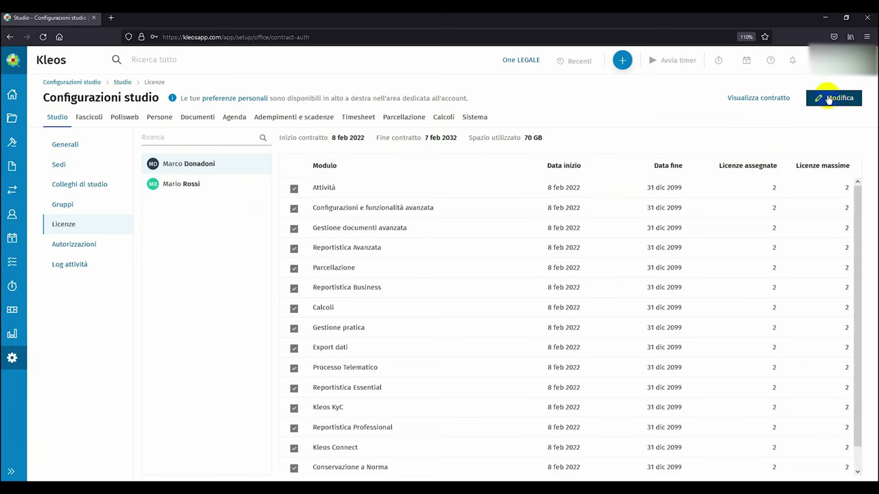
pyautogui.click(826, 101)
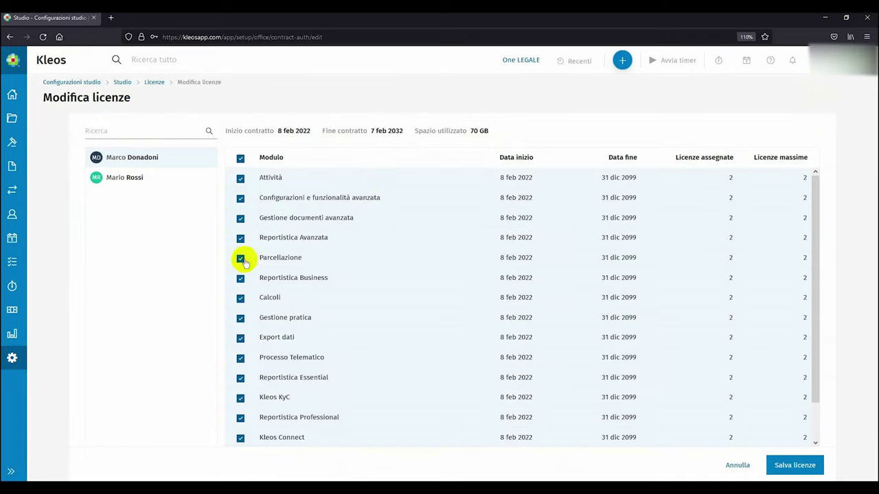
pyautogui.click(241, 261)
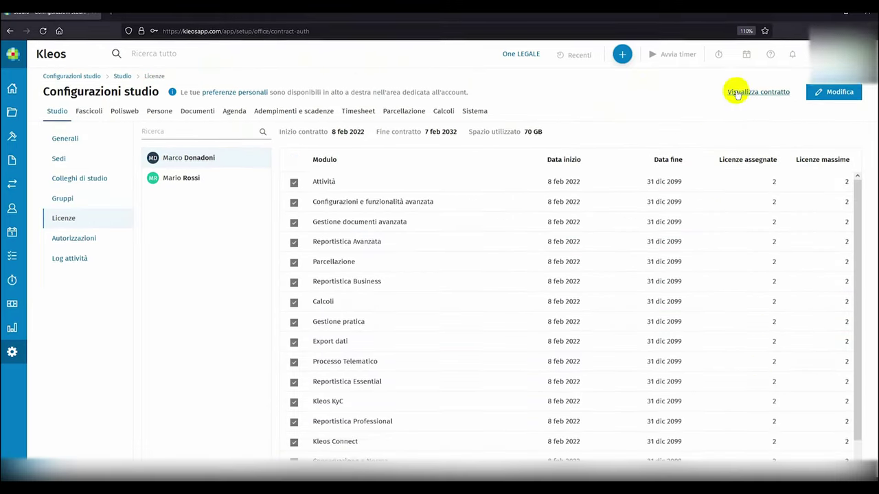
pyautogui.click(734, 92)
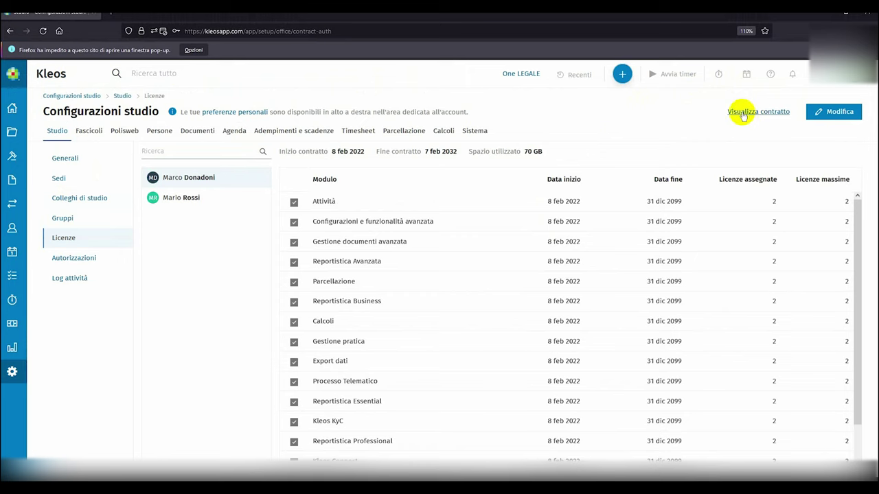
pyautogui.click(743, 114)
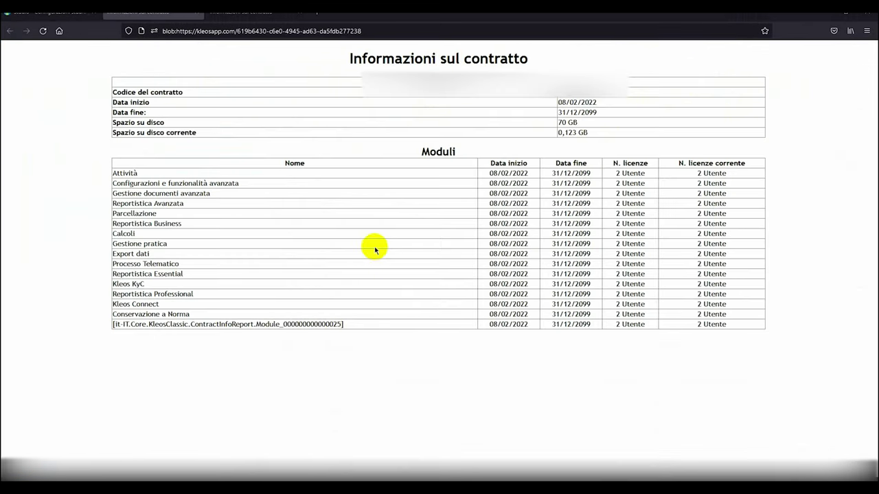
pyautogui.hotkey('ctrl', 'w')
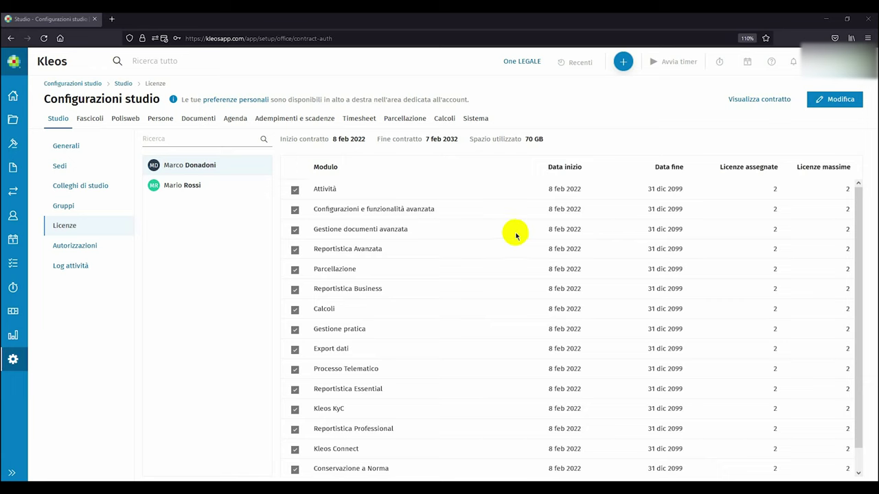
# Create a new Parcellazione fiscal entity for the colleague, bringing Soggetti fiscali to three entries.
pyautogui.click(392, 123)
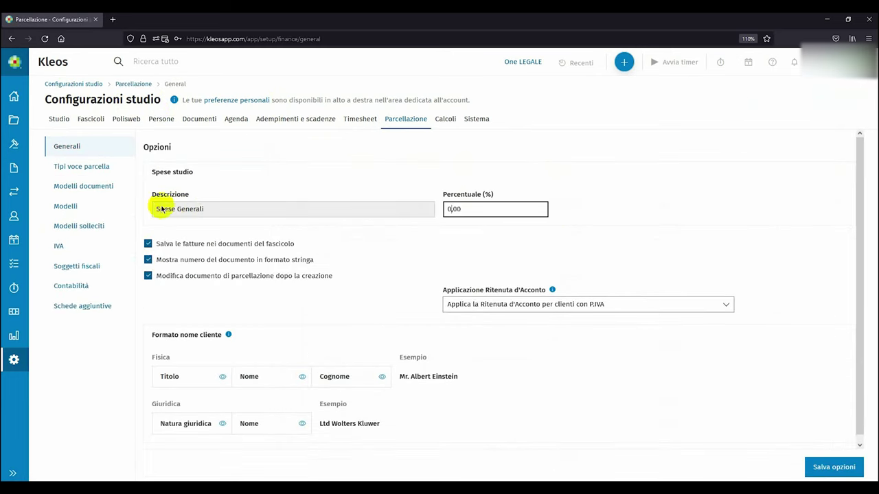
pyautogui.click(77, 271)
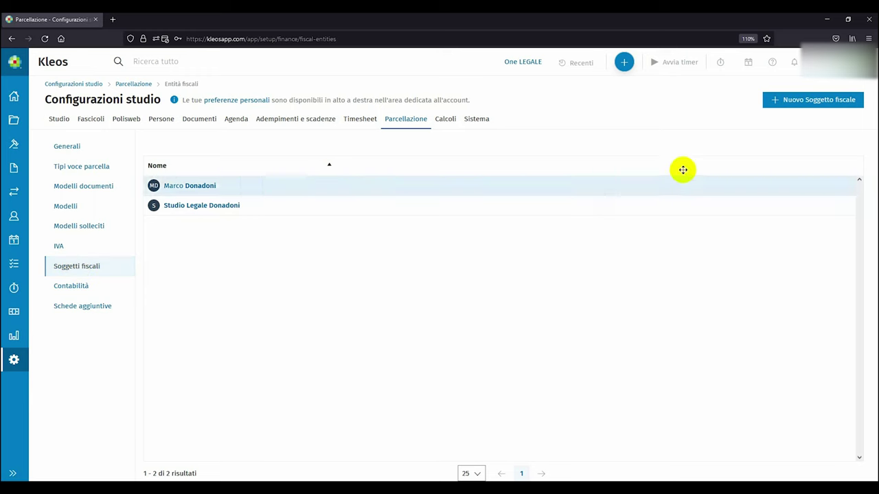
pyautogui.click(804, 102)
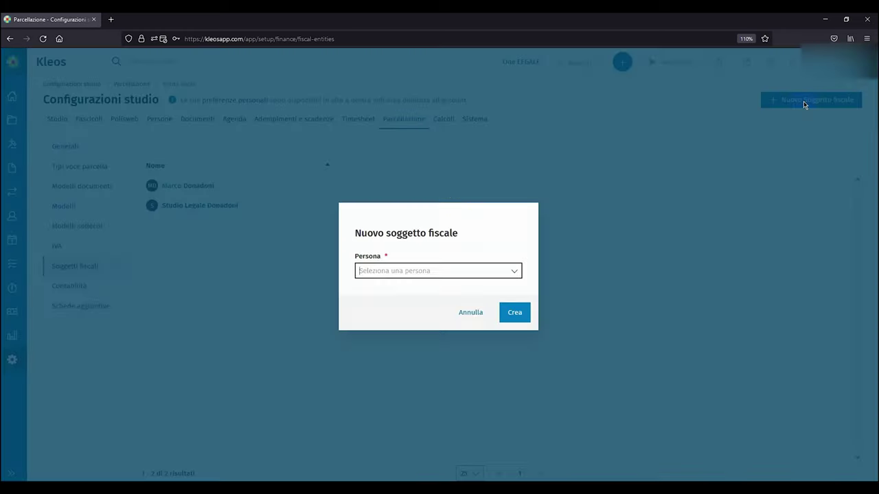
pyautogui.click(479, 270)
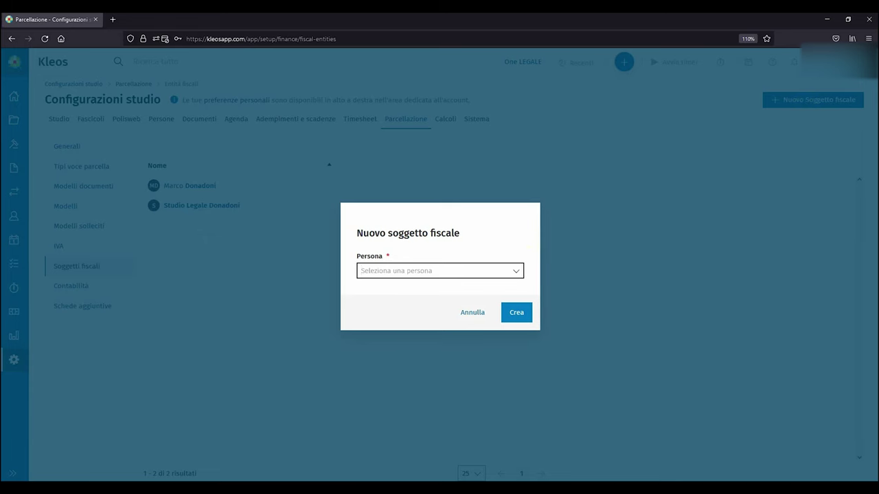
pyautogui.click(412, 256)
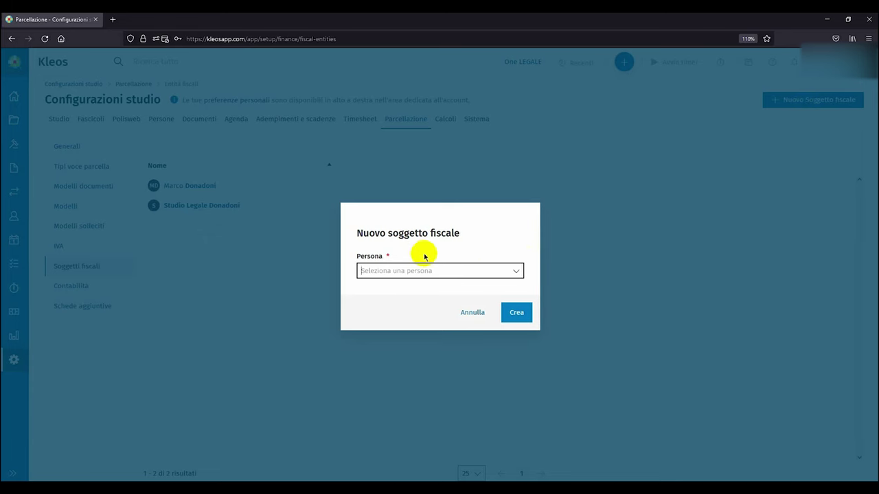
pyautogui.click(515, 271)
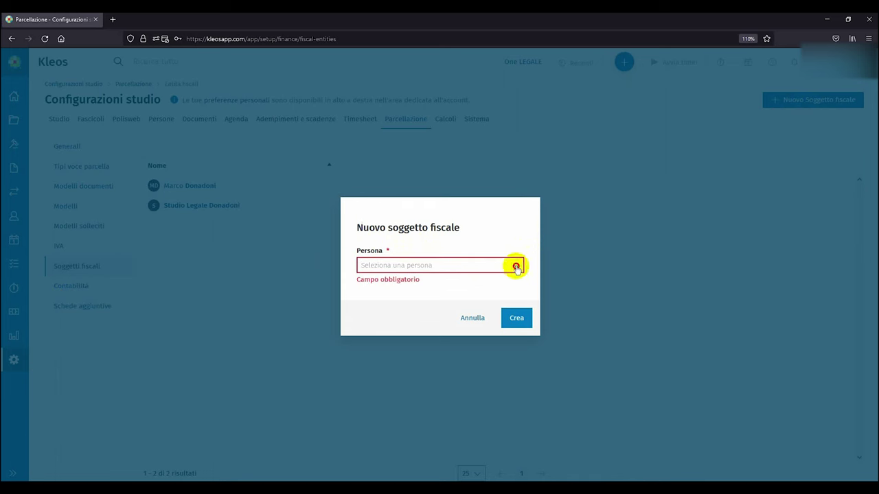
pyautogui.click(515, 266)
pyautogui.scroll(-3, 424, 336)
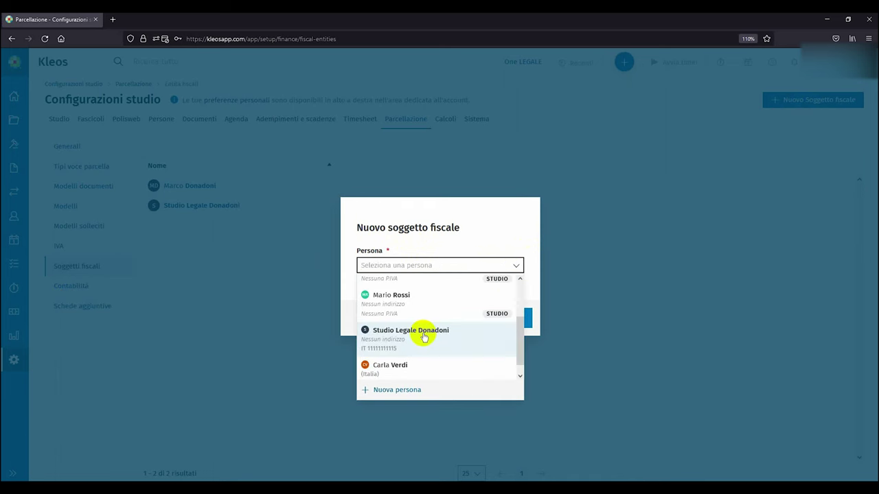
pyautogui.click(418, 351)
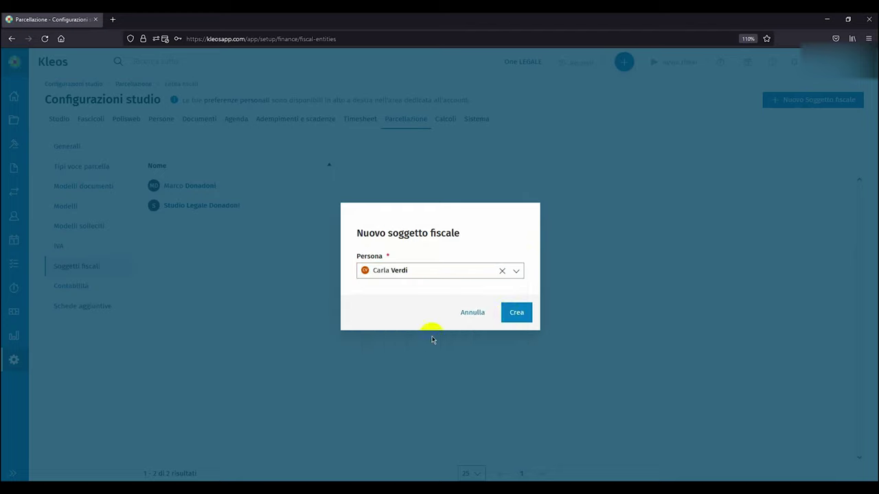
pyautogui.click(511, 313)
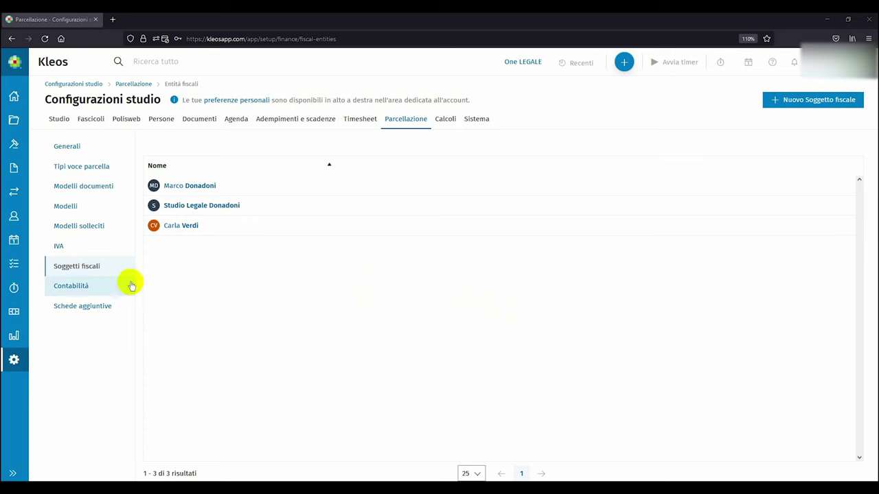
# Create a Contabilità for the colleague's fiscal entity with a pasted name and Termine pagamento 1.
pyautogui.click(72, 286)
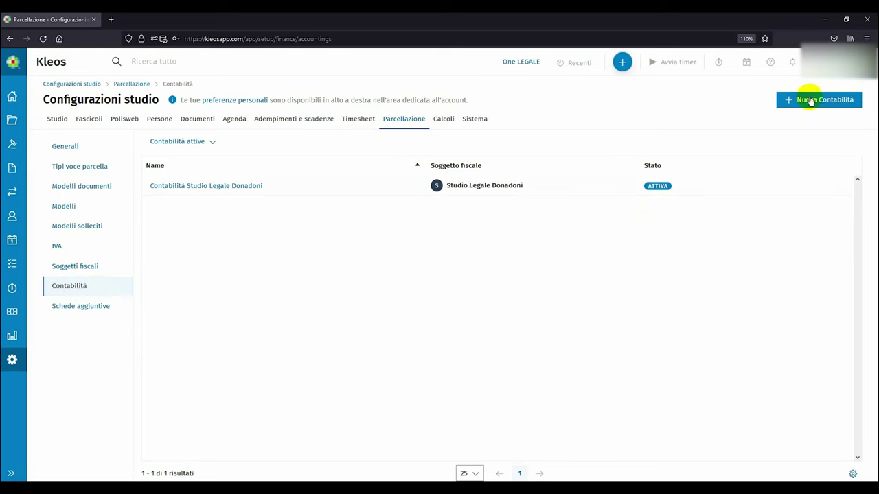
pyautogui.click(811, 100)
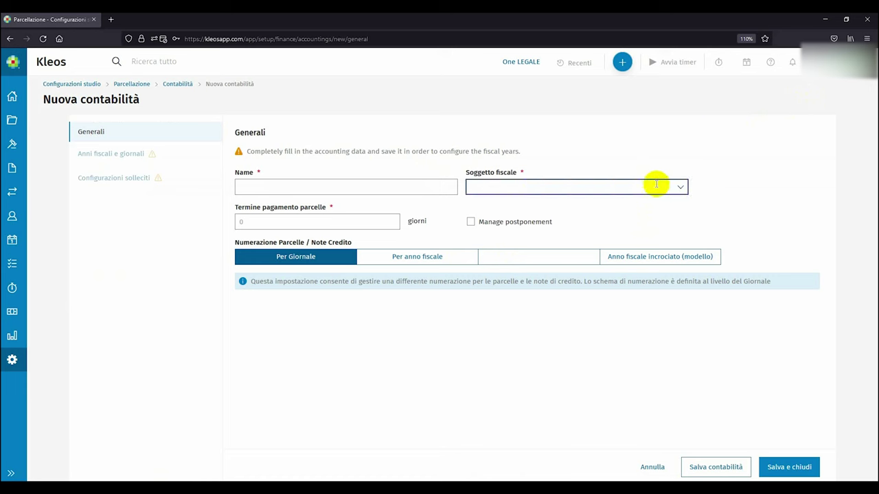
pyautogui.click(677, 187)
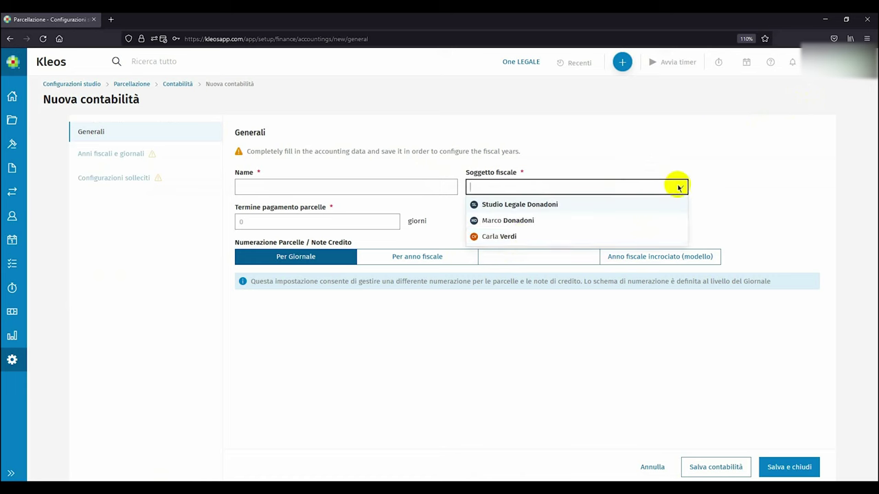
pyautogui.click(524, 236)
pyautogui.click(433, 184)
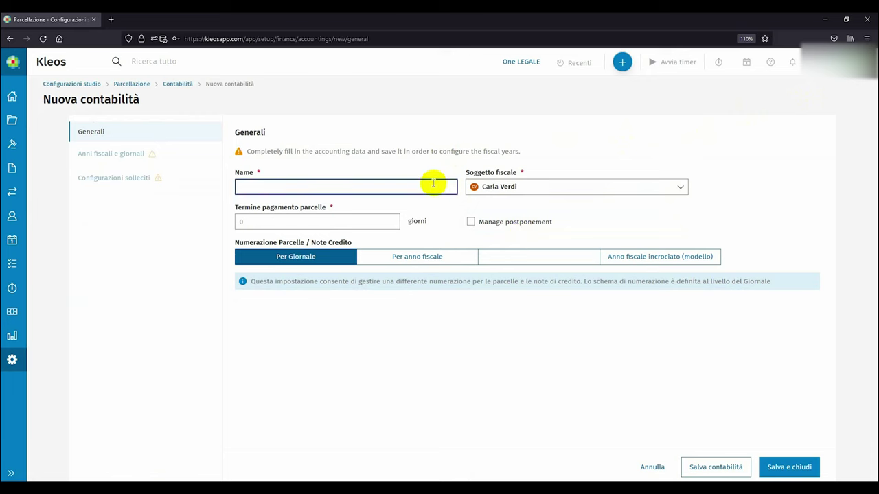
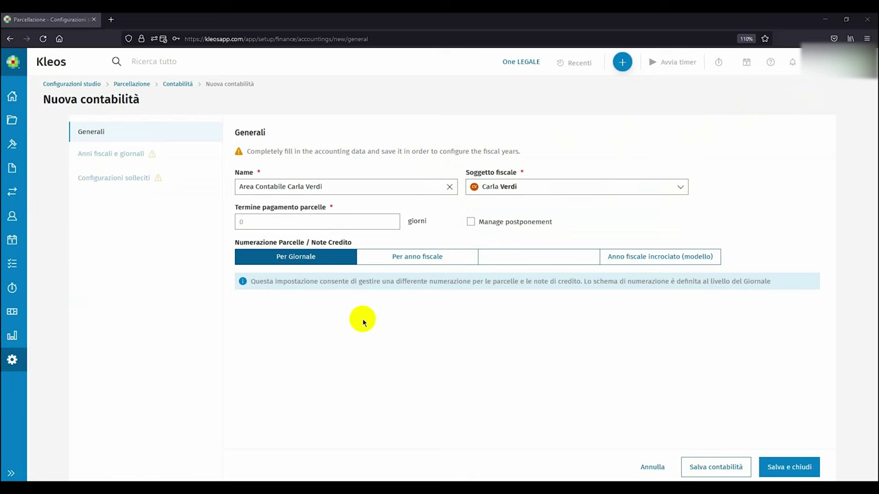
pyautogui.write('1')
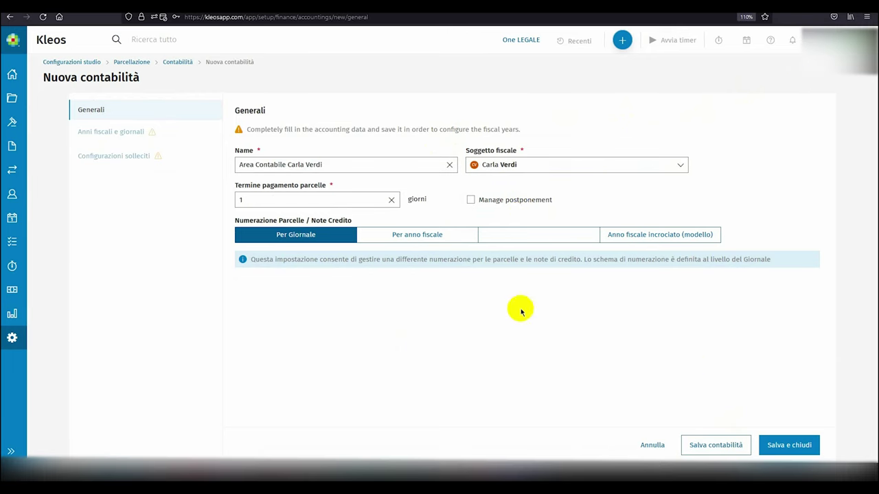
pyautogui.click(713, 446)
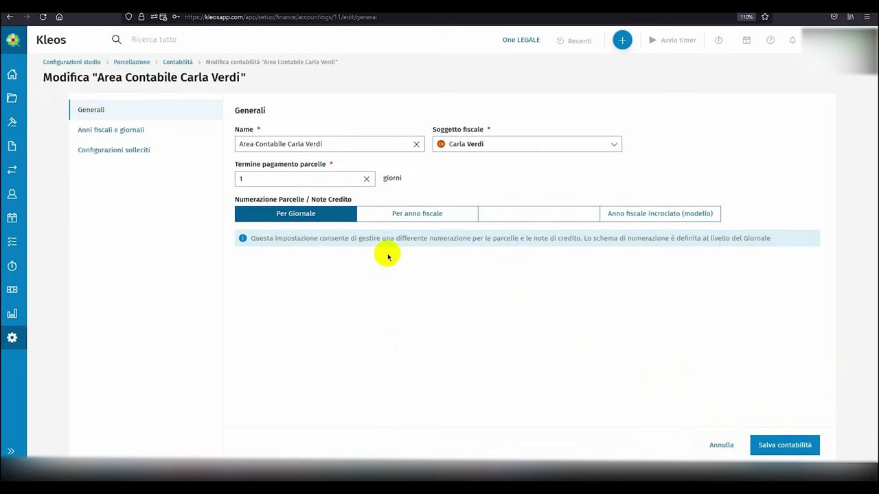
# Insert fiscal year 1/1/2022–31/12/2022 under Anni fiscali e giornali.
pyautogui.click(126, 135)
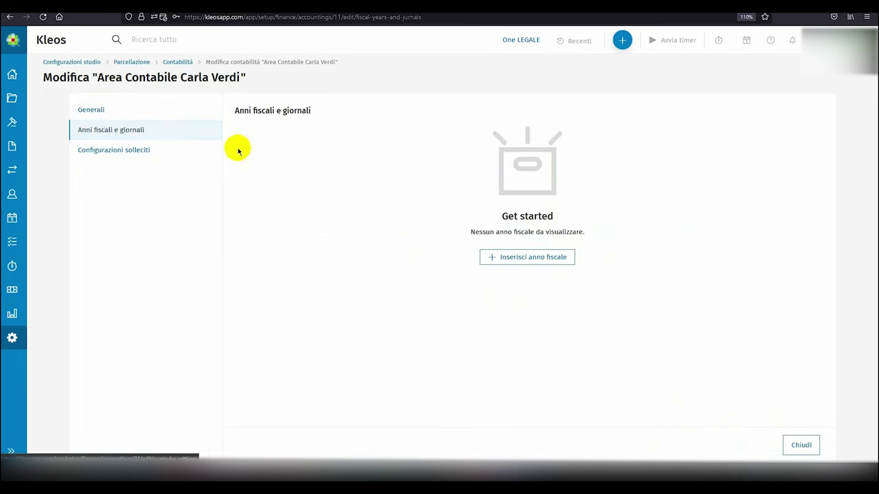
pyautogui.click(513, 263)
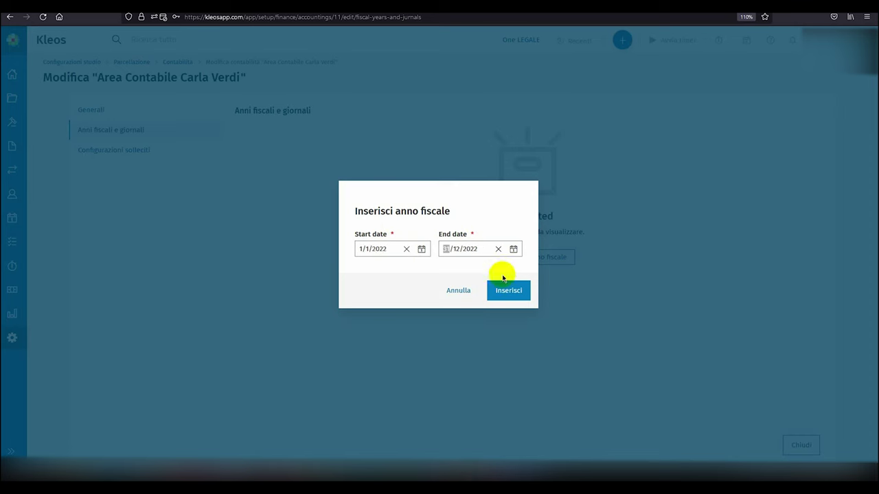
pyautogui.click(509, 292)
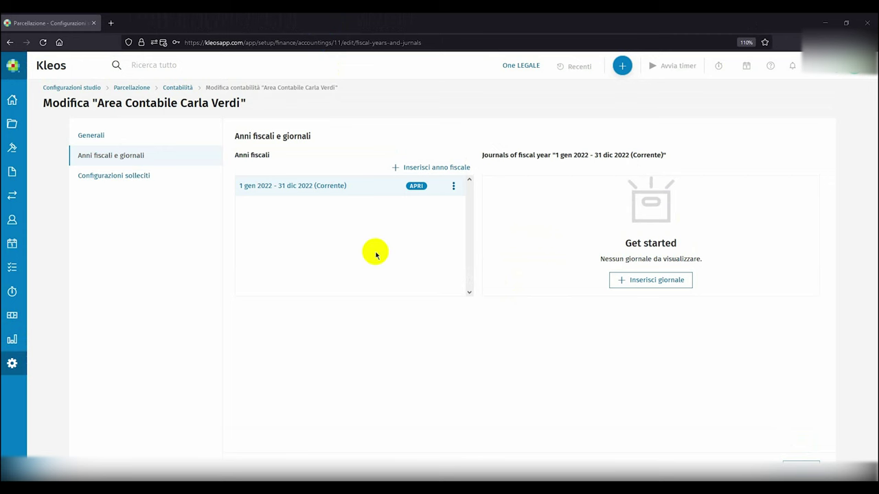
# Create a journal named Fatture of type Vendite in fiscal year 2022.
pyautogui.click(632, 285)
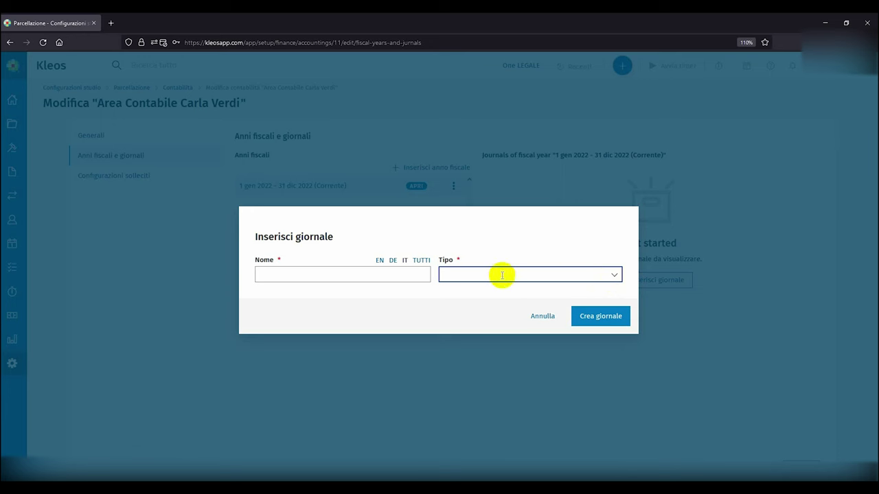
pyautogui.click(610, 276)
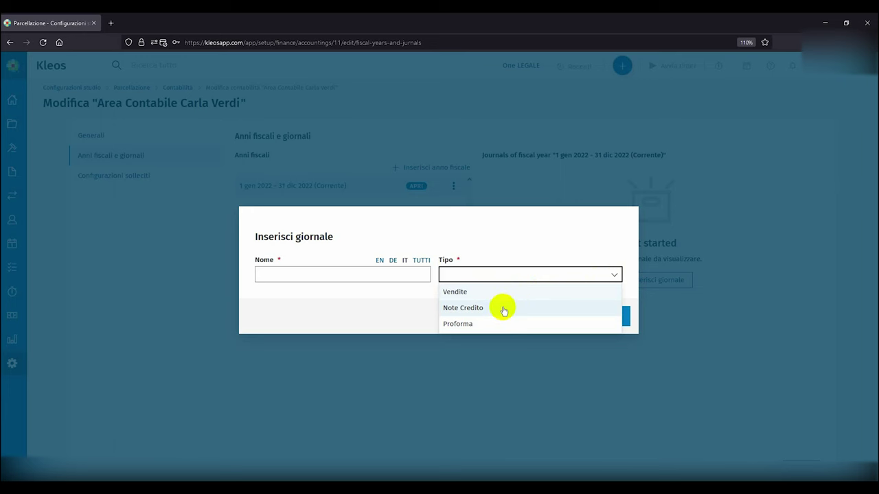
pyautogui.click(400, 275)
pyautogui.write('Fatture')
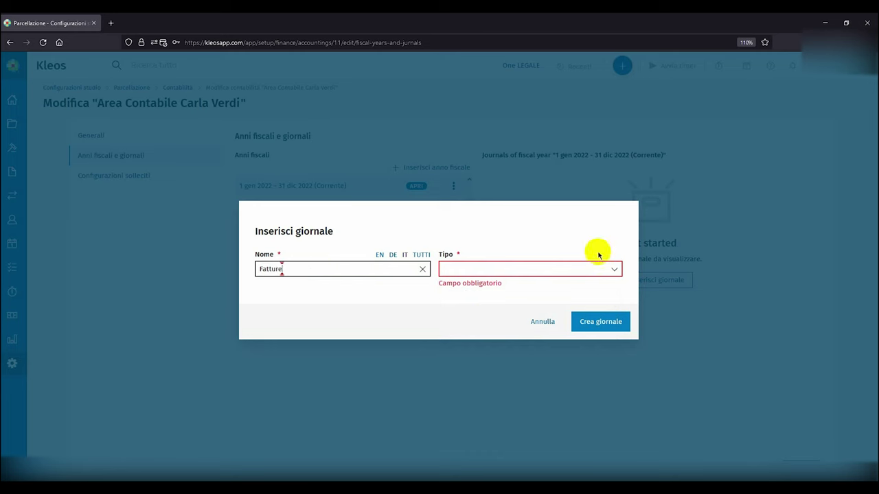
pyautogui.click(612, 269)
pyautogui.click(504, 285)
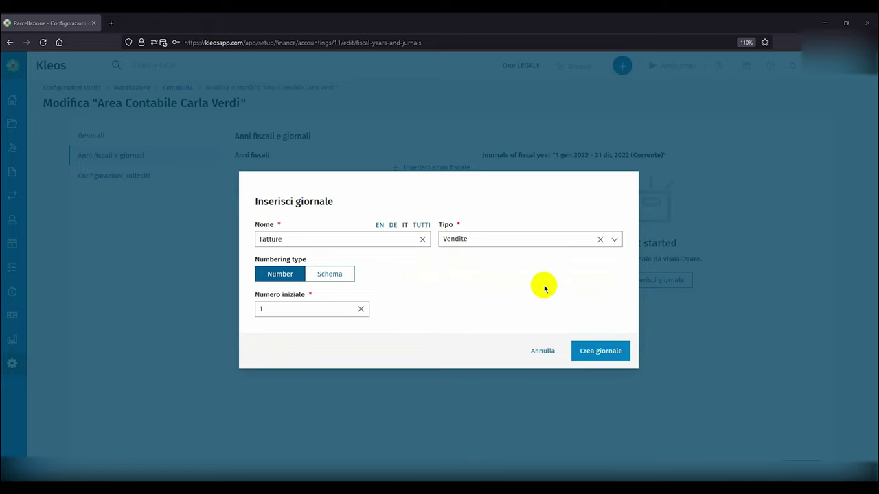
pyautogui.click(598, 350)
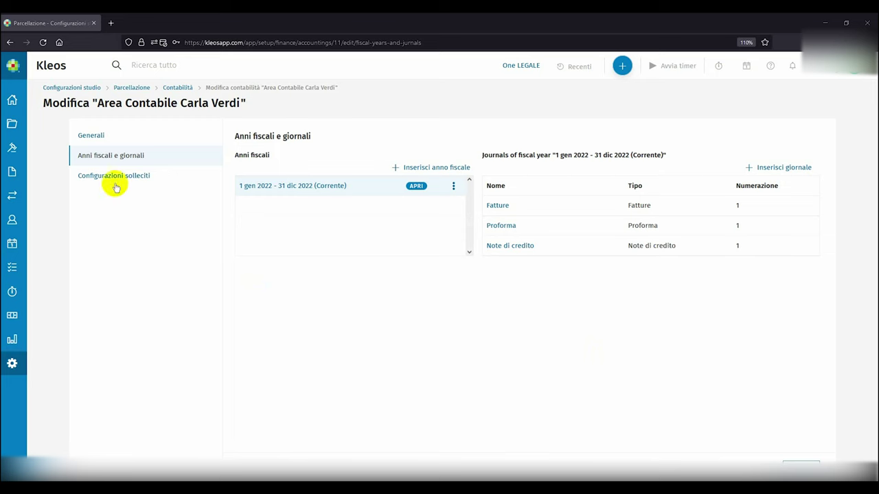
# Save the accounting from its Generali page and move on to the Documenti settings.
pyautogui.click(102, 140)
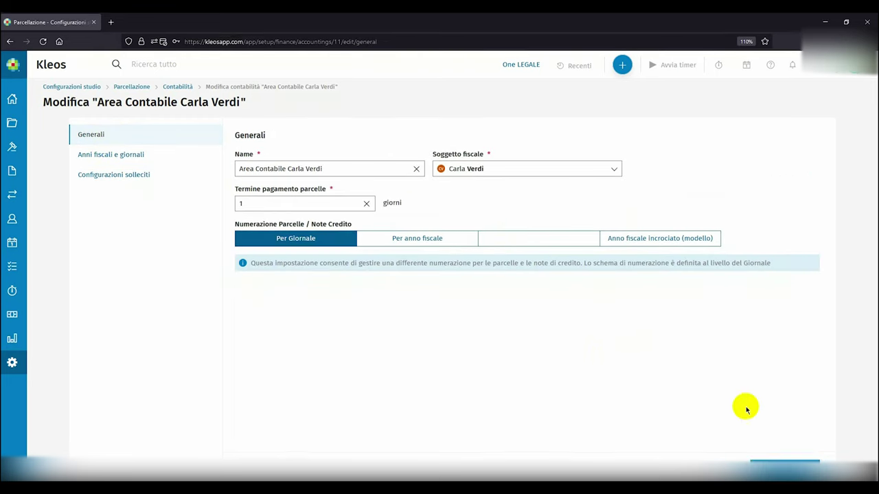
pyautogui.click(771, 467)
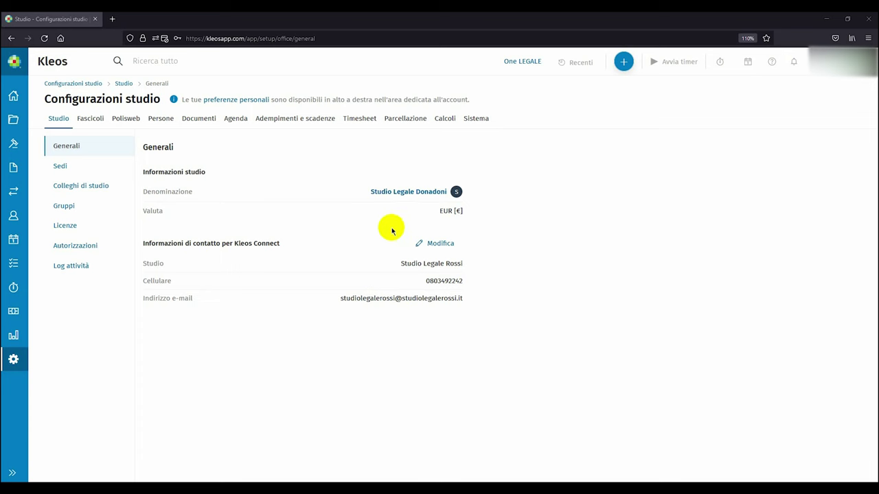
pyautogui.click(205, 121)
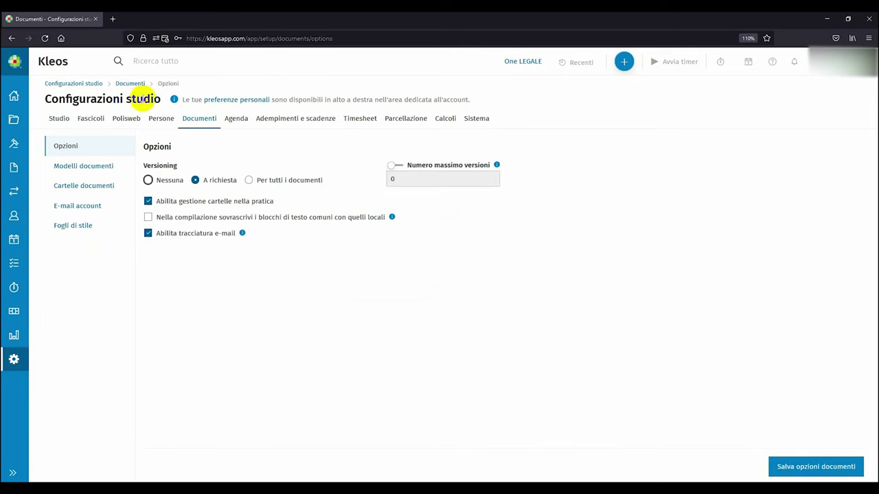
# List the Fogli di stile and open the actions menu of Foglio di stile per le parcelle.
pyautogui.click(87, 228)
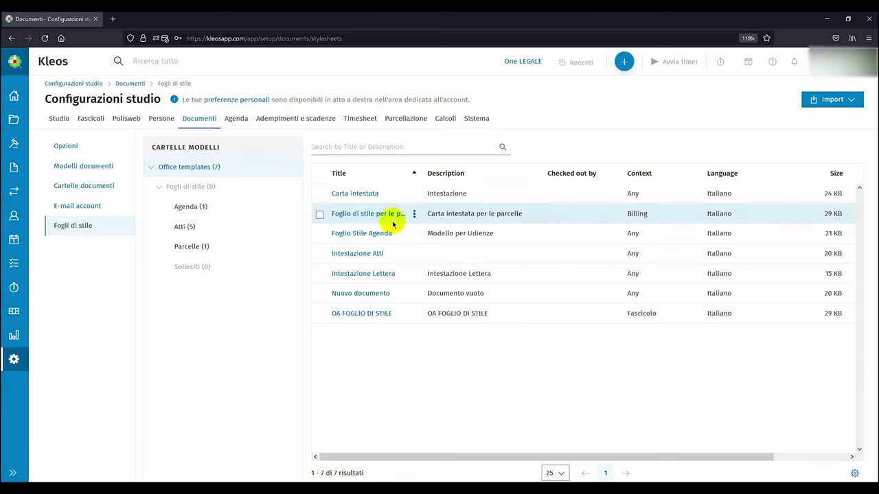
pyautogui.click(412, 216)
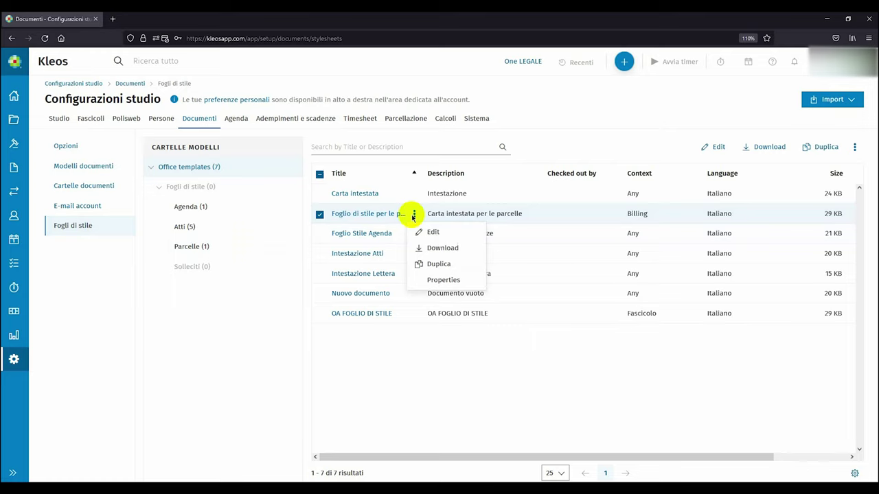
# Duplicate the billing stylesheet as the new 'Carta intestata parcelle Donadoni' letterhead.
pyautogui.click(421, 264)
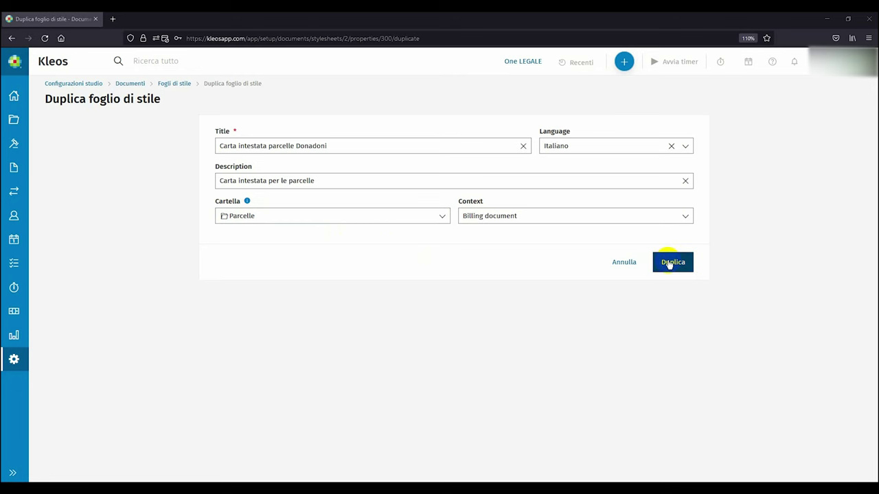
pyautogui.click(670, 264)
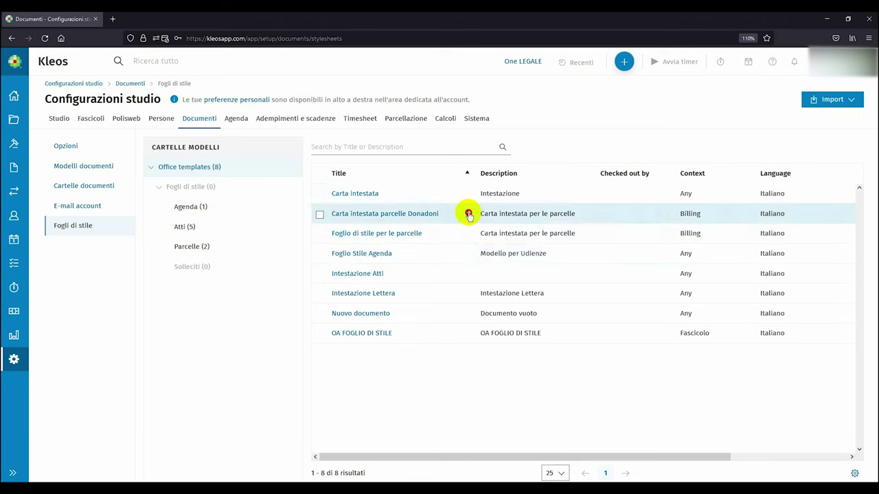
pyautogui.click(466, 214)
# Open the Carta intestata parcelle Donadoni stylesheet in Word through Kleos.Assistant and edit its header.
pyautogui.click(482, 233)
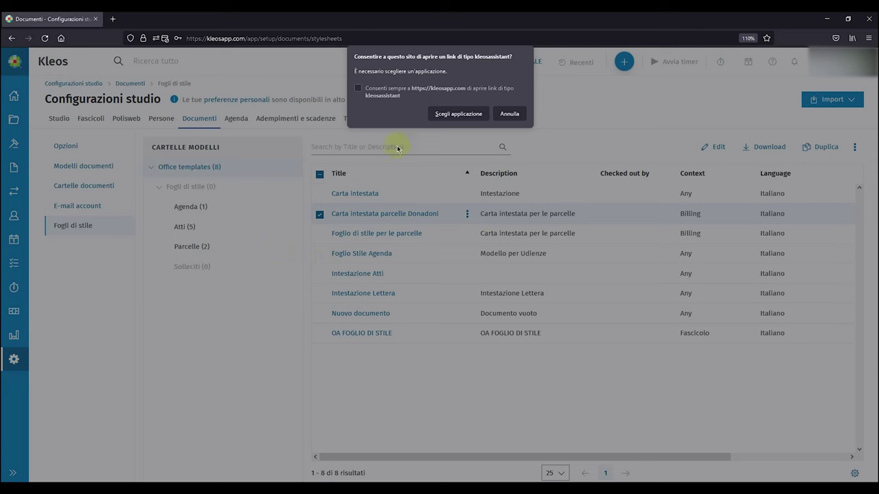
pyautogui.click(443, 114)
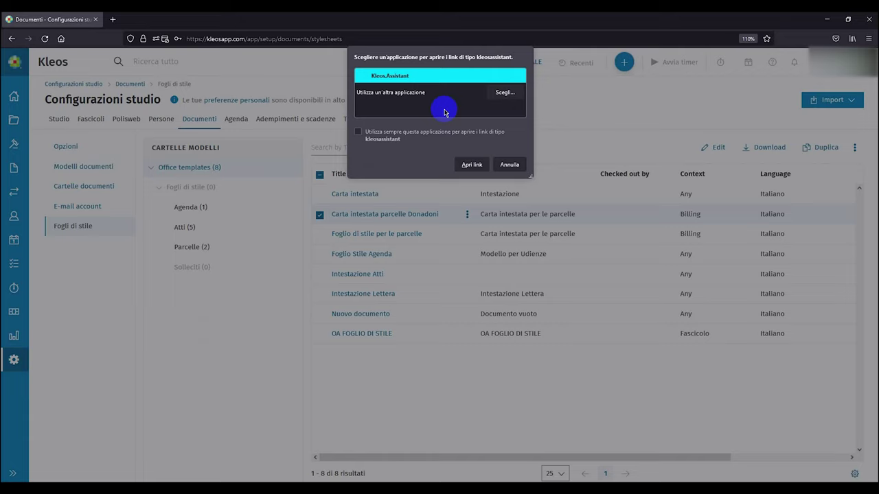
pyautogui.click(471, 165)
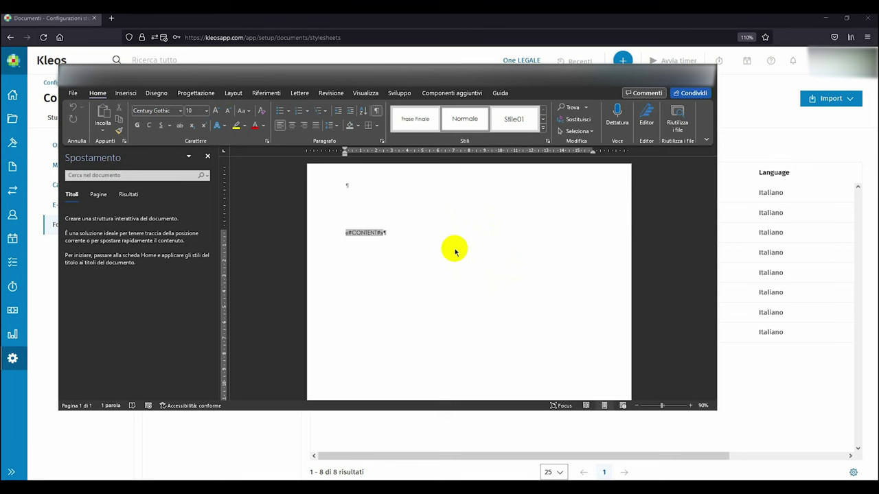
pyautogui.doubleClick(419, 220)
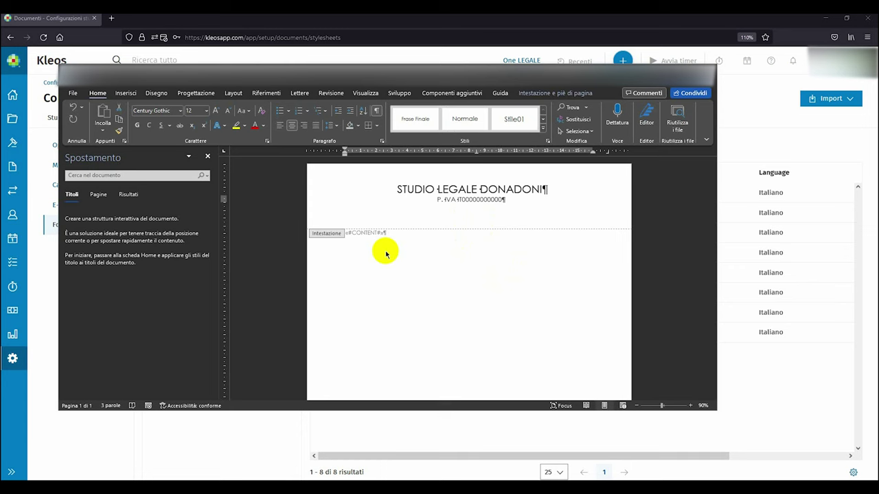
# Return to the letterhead body at the «#CONTENT#» placeholder, then close Word and save the changes.
pyautogui.doubleClick(386, 254)
pyautogui.click(364, 232)
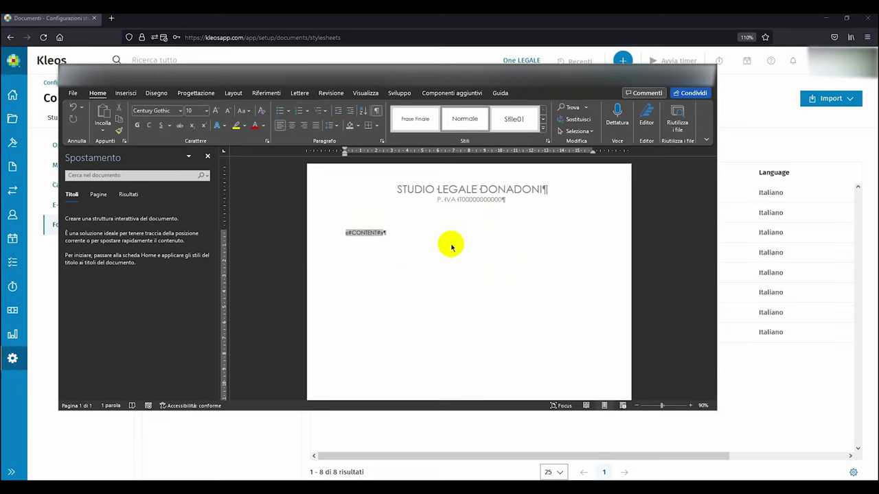
pyautogui.click(707, 77)
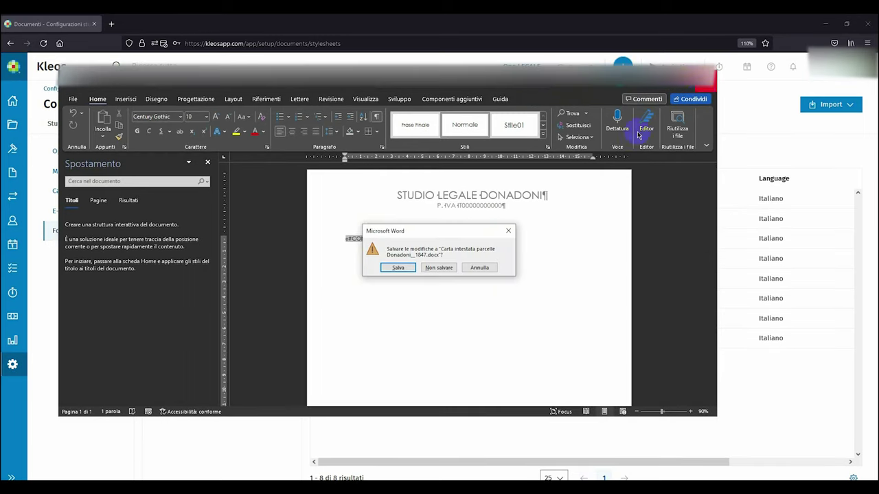
pyautogui.click(398, 267)
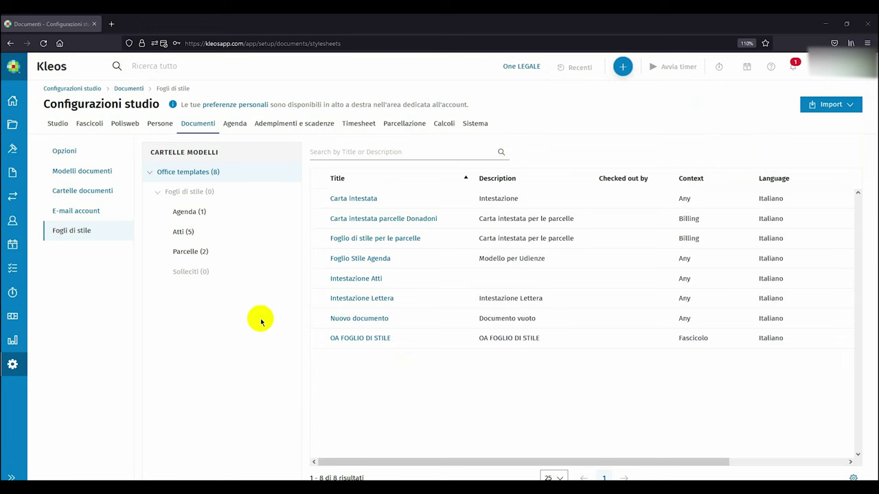
# Edit the second colleague's record from Studio > Colleghi di studio.
pyautogui.click(61, 124)
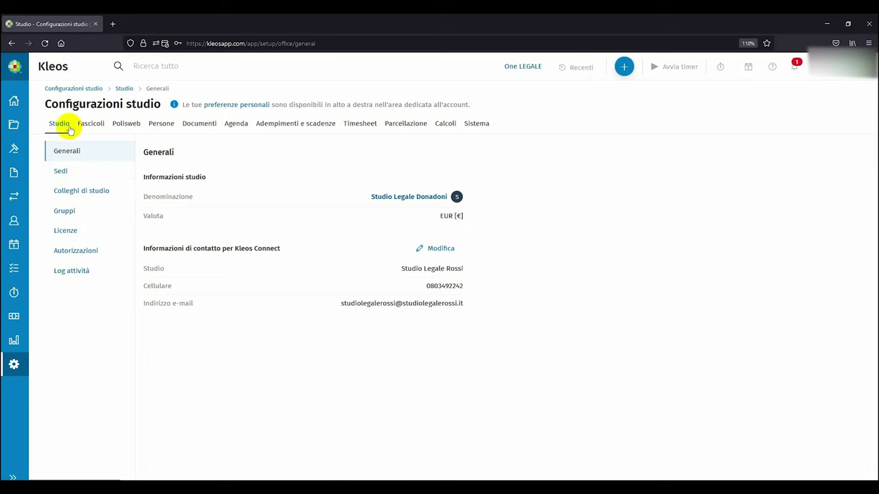
pyautogui.click(73, 196)
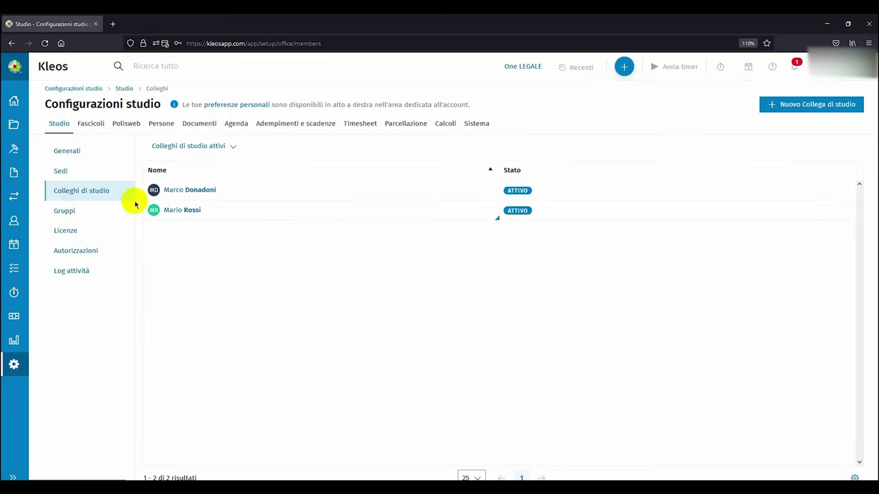
pyautogui.click(488, 211)
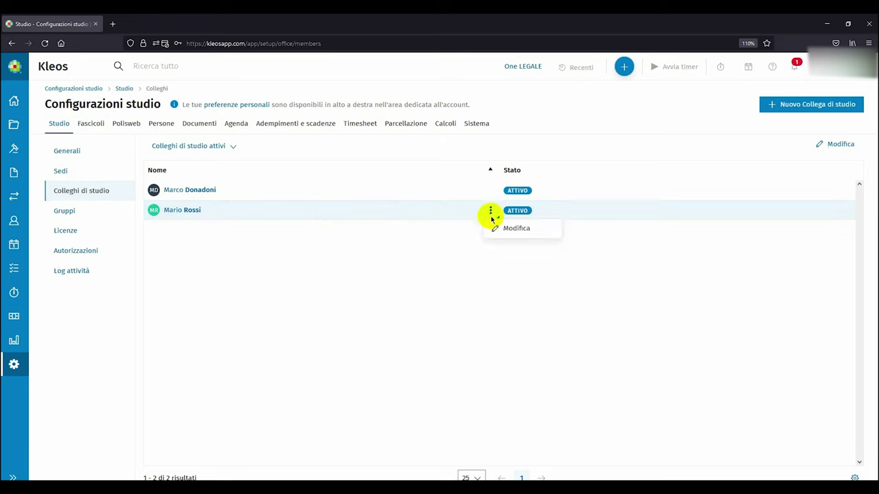
pyautogui.click(495, 229)
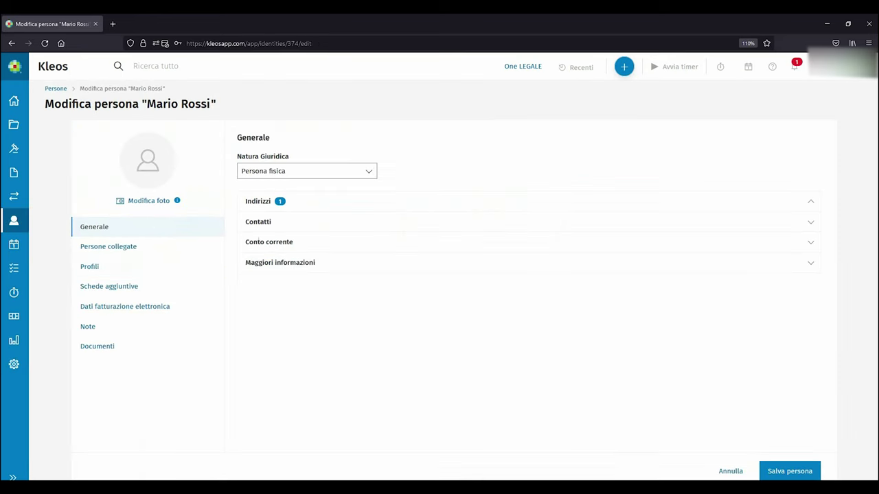
# Add an Italian bank account with the pasted IBAN to the colleague's Conto corrente section.
pyautogui.click(102, 230)
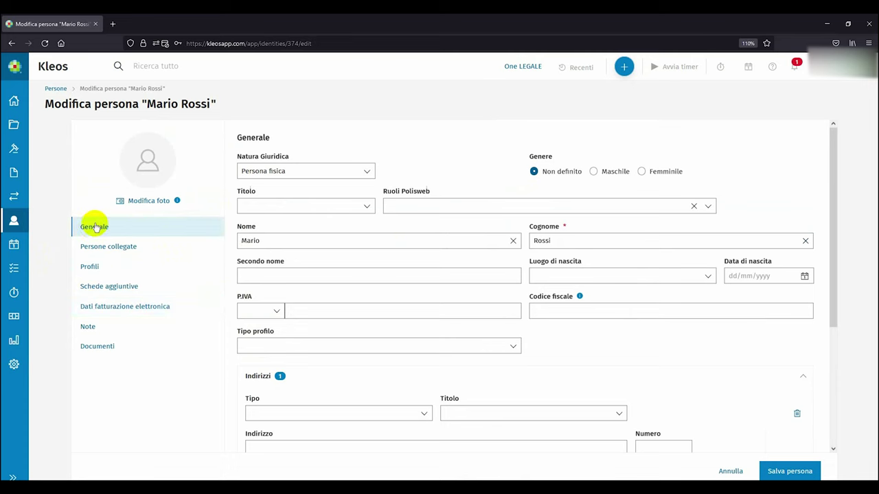
pyautogui.scroll(-3, 282, 233)
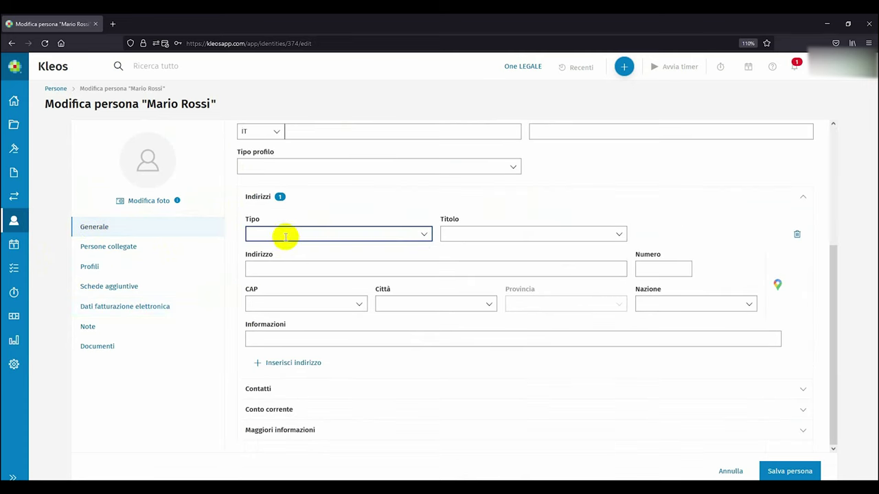
pyautogui.click(272, 403)
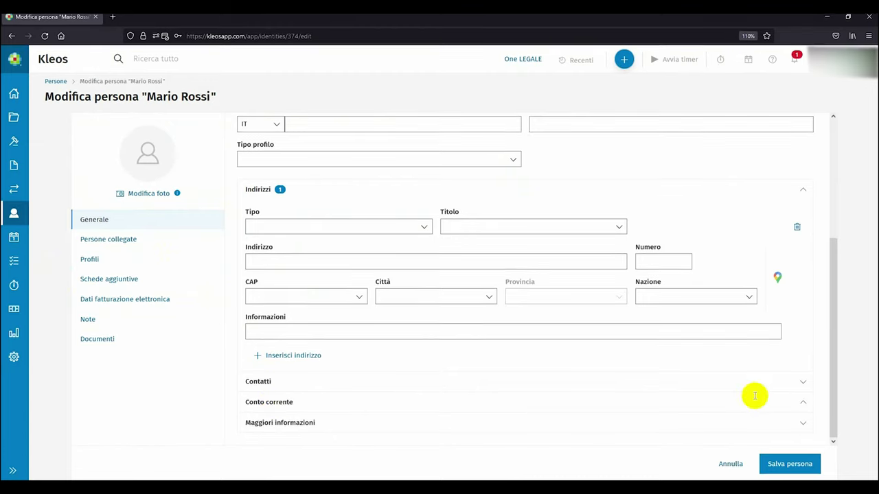
pyautogui.scroll(-2, 751, 397)
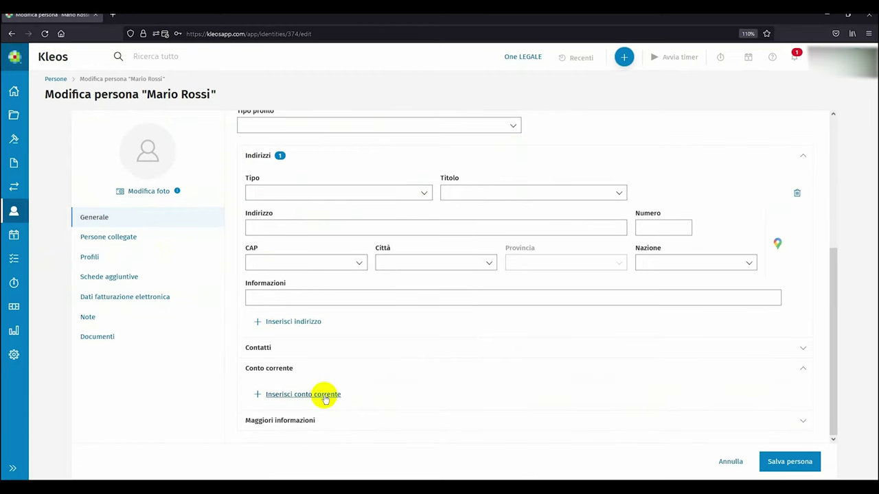
pyautogui.click(325, 396)
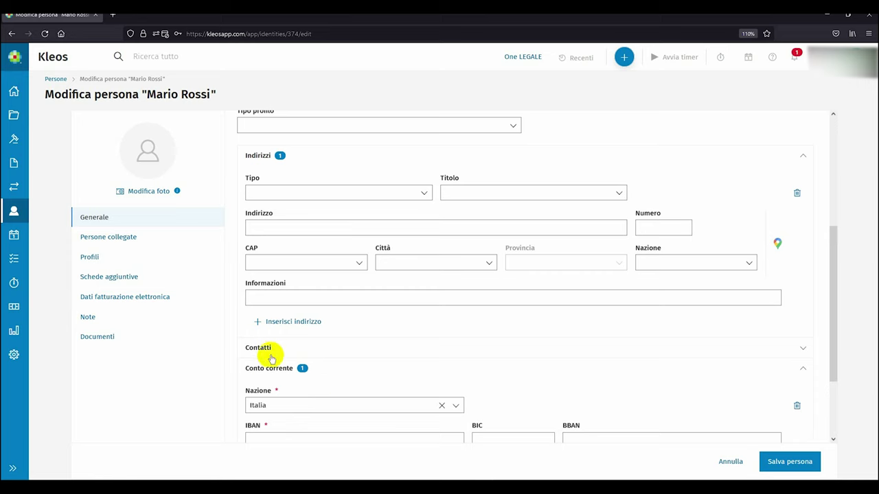
pyautogui.scroll(-3, 272, 350)
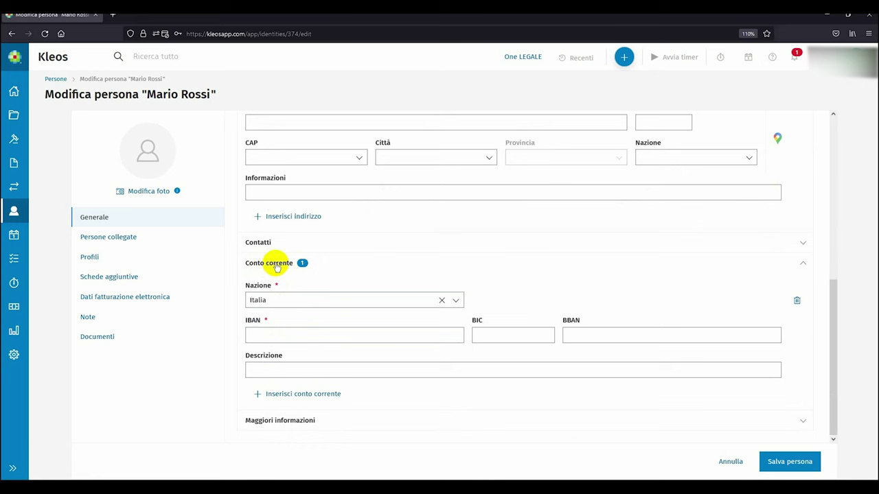
pyautogui.click(291, 330)
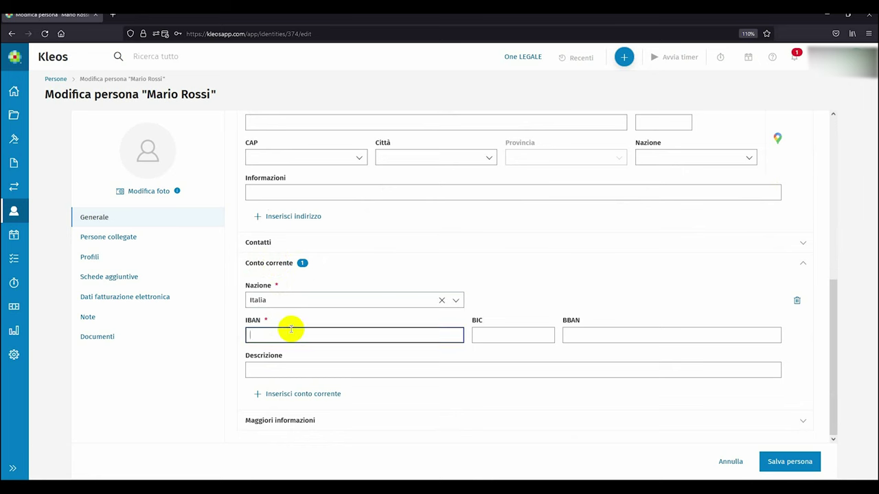
pyautogui.hotkey('ctrl', 'v')
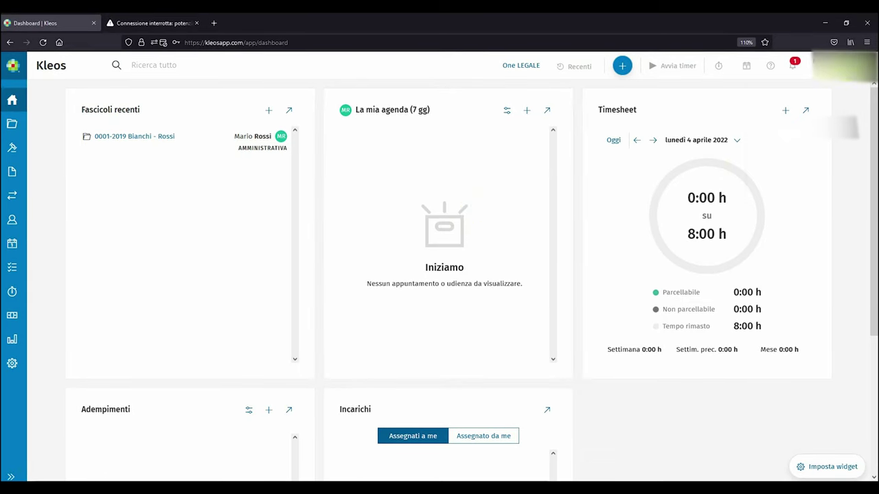
pyautogui.click(842, 79)
# Go to Mie preferenze > Documenti ed e-mail > Account e-mail / pec and begin inserting a new account.
pyautogui.click(814, 153)
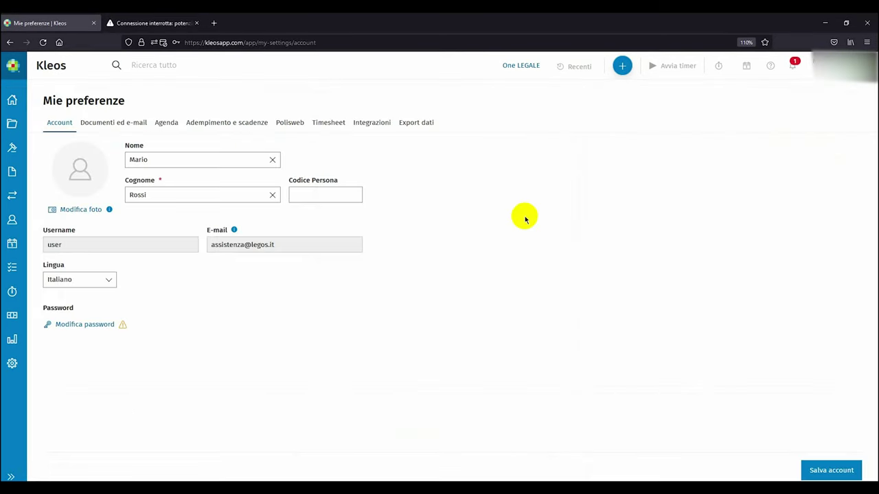
pyautogui.click(133, 122)
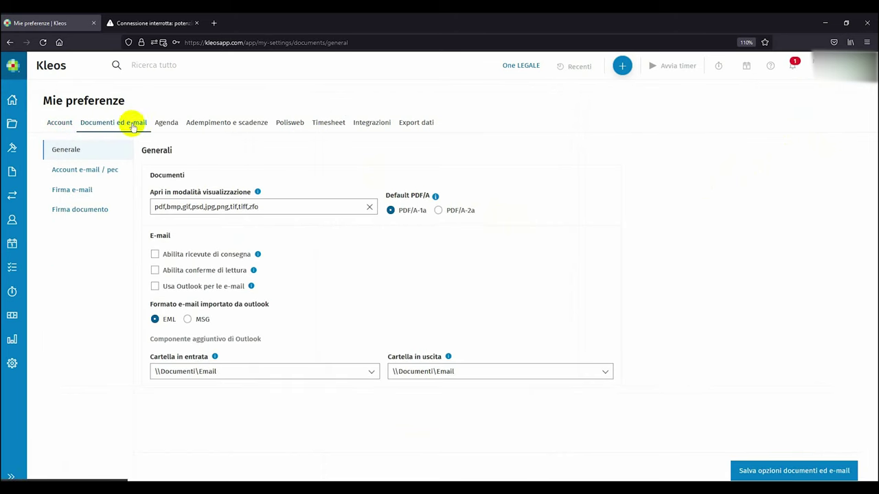
pyautogui.click(113, 170)
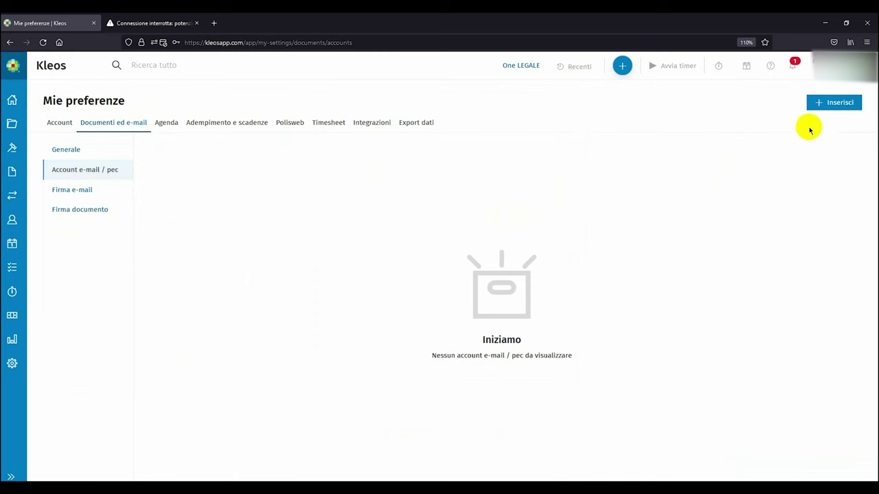
pyautogui.click(827, 105)
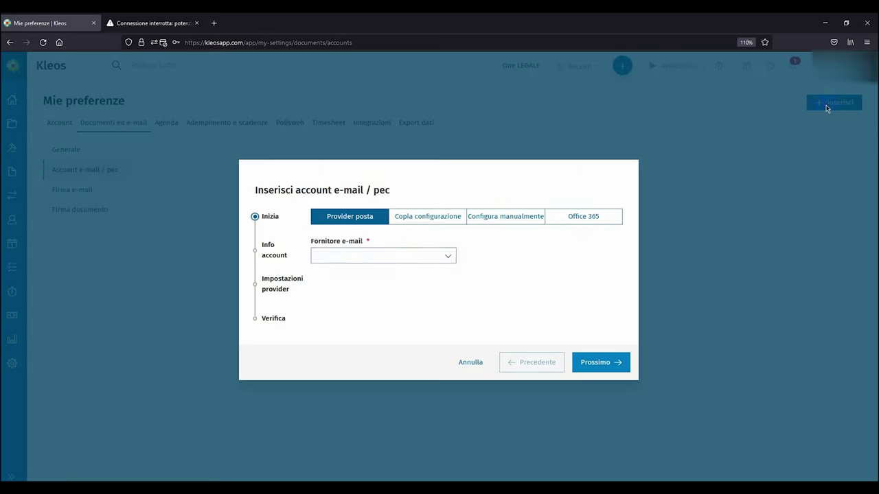
pyautogui.click(404, 250)
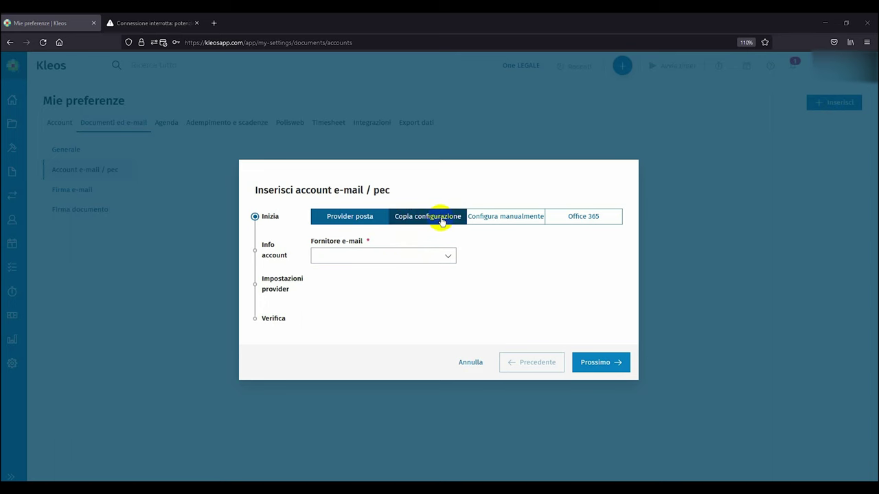
pyautogui.click(476, 221)
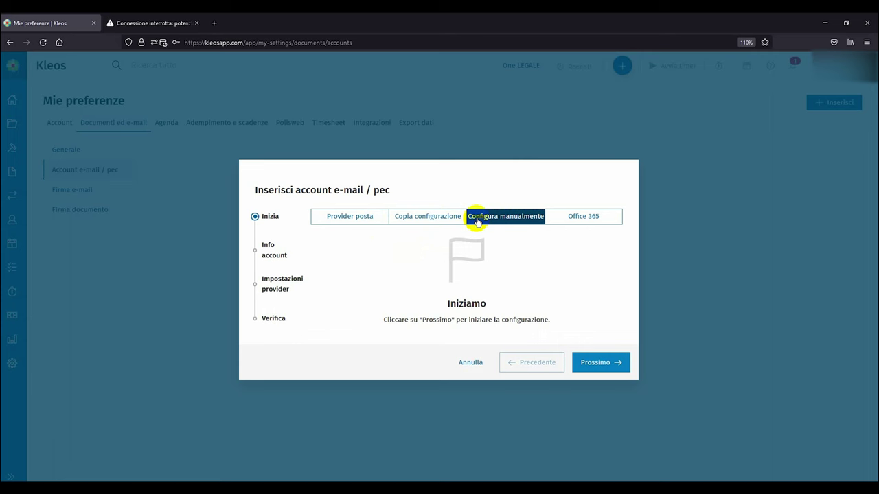
pyautogui.click(358, 221)
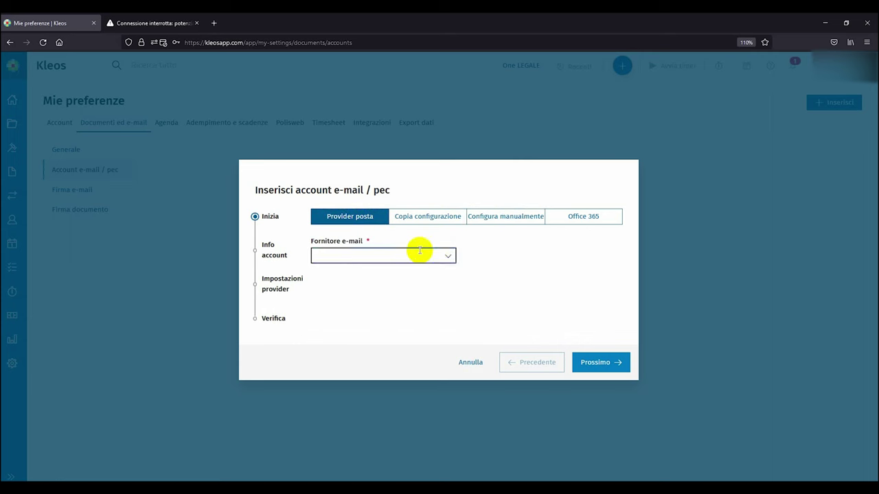
pyautogui.click(451, 255)
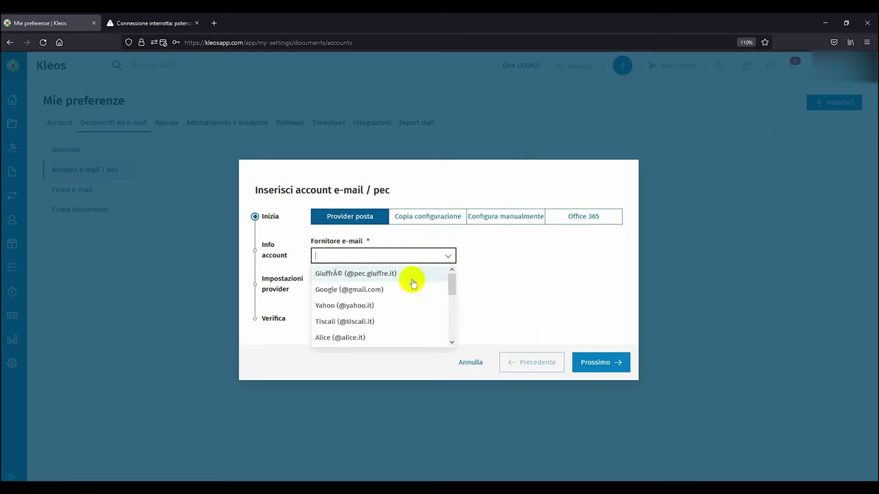
pyautogui.scroll(-6, 403, 289)
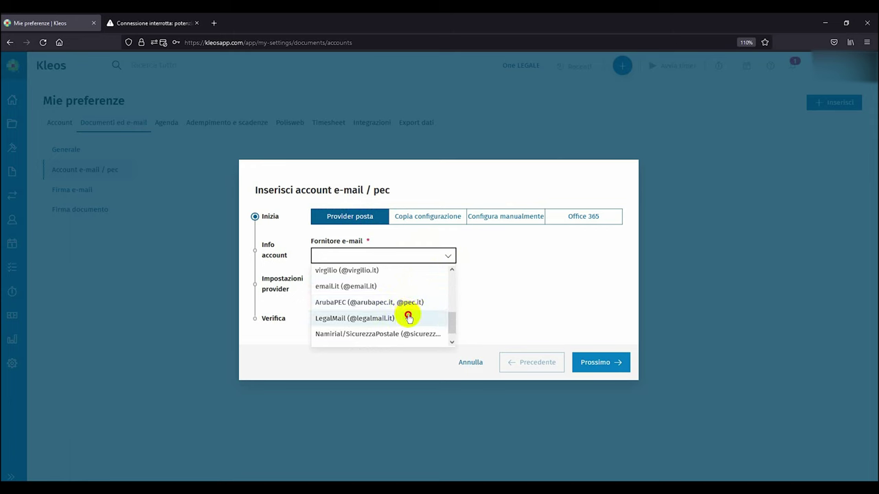
pyautogui.click(409, 318)
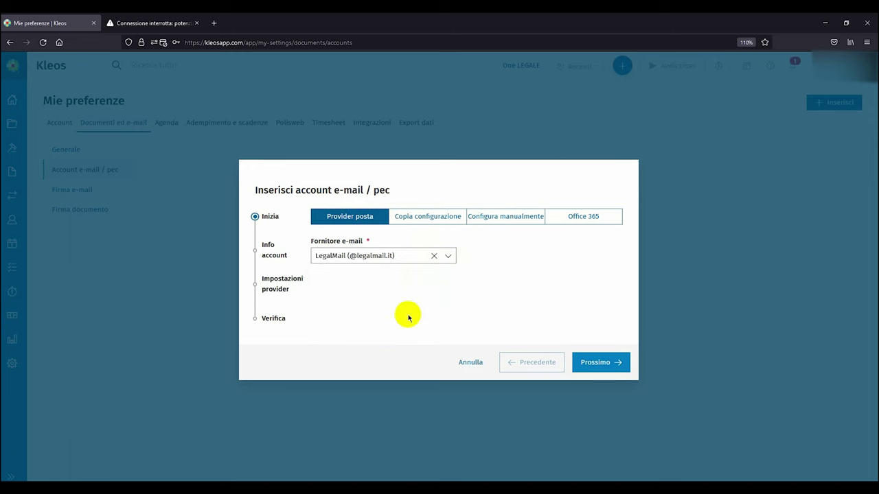
pyautogui.click(594, 362)
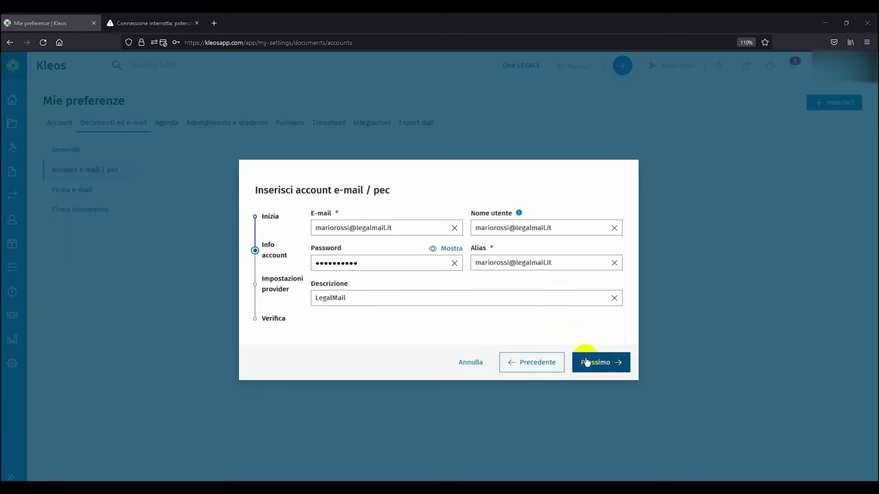
pyautogui.click(584, 362)
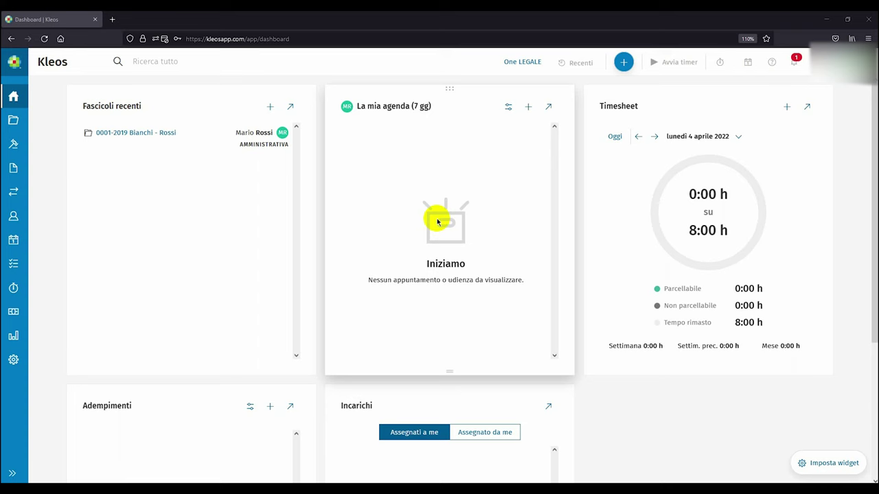
pyautogui.click(516, 64)
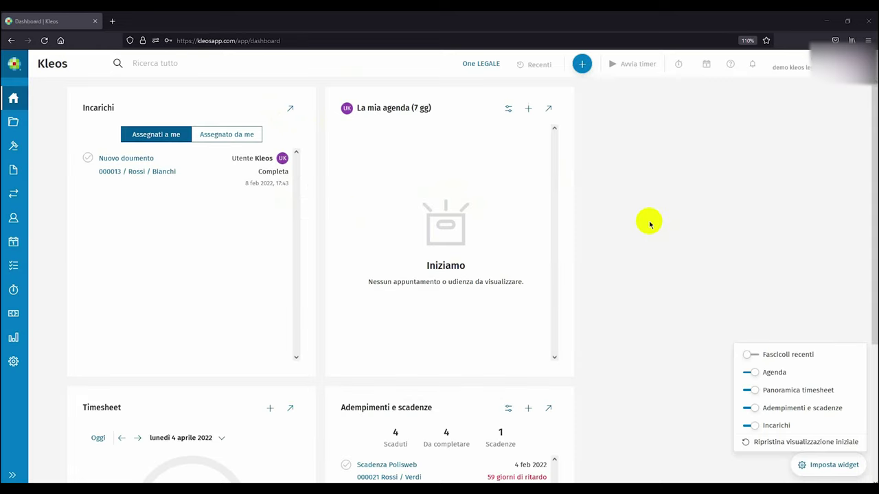
# Dismiss the Imposta widget popup on the One LEGALE dashboard.
pyautogui.click(477, 65)
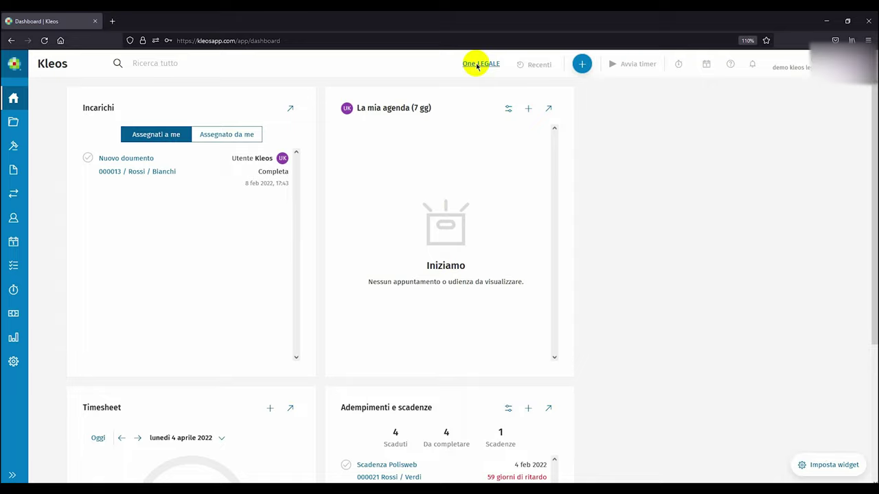